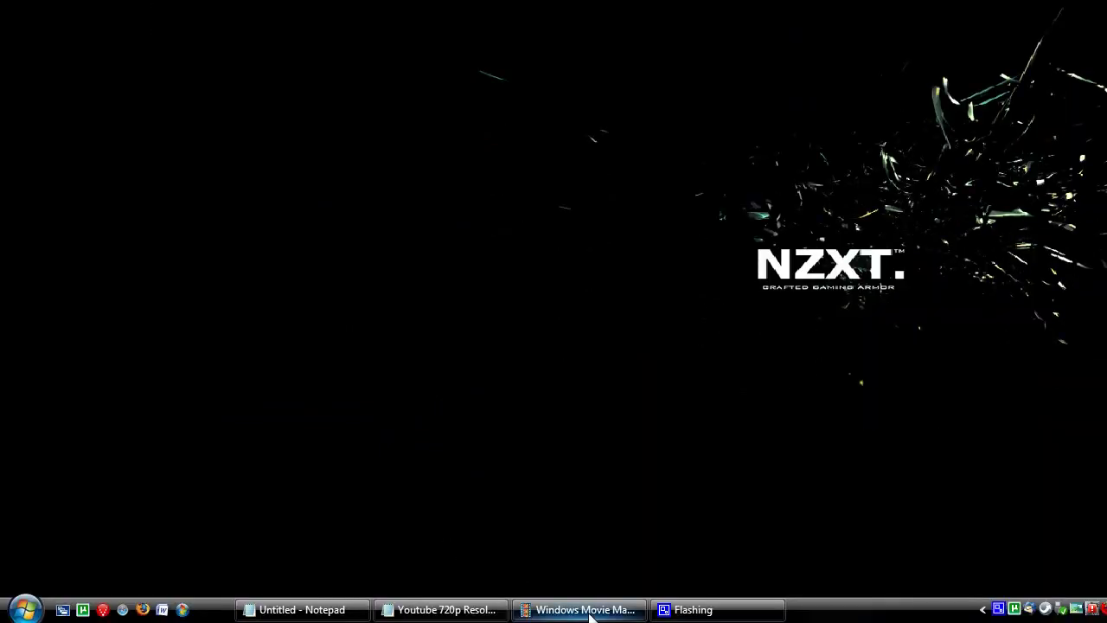
Return to Movie Maker and delete the Cryo LX unboxing 2 file from the import browser
left_click(585, 608)
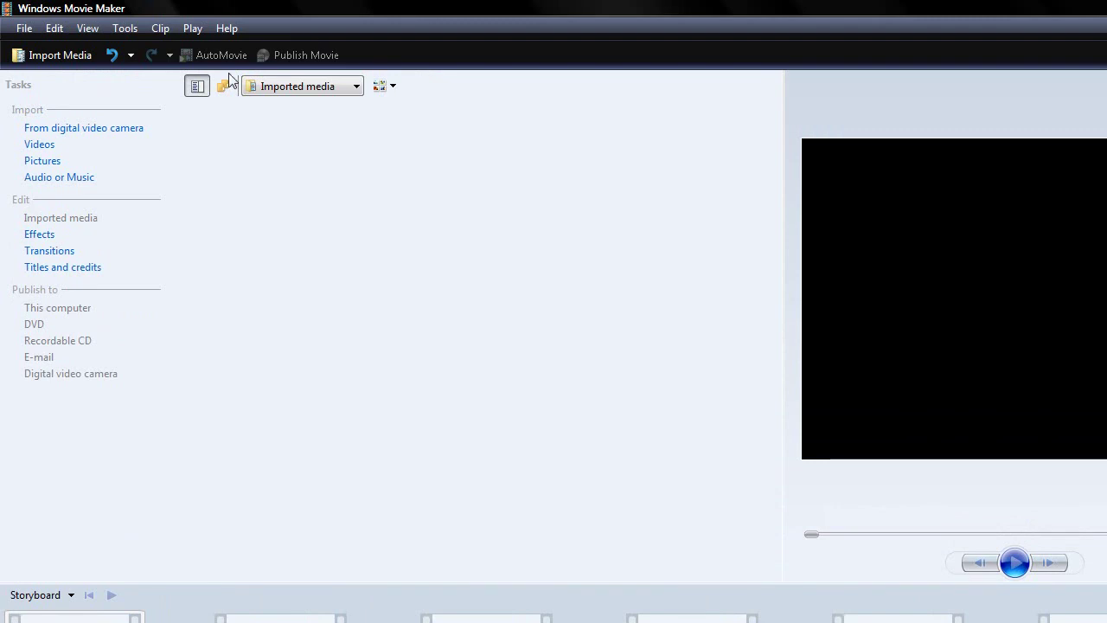
left_click(49, 54)
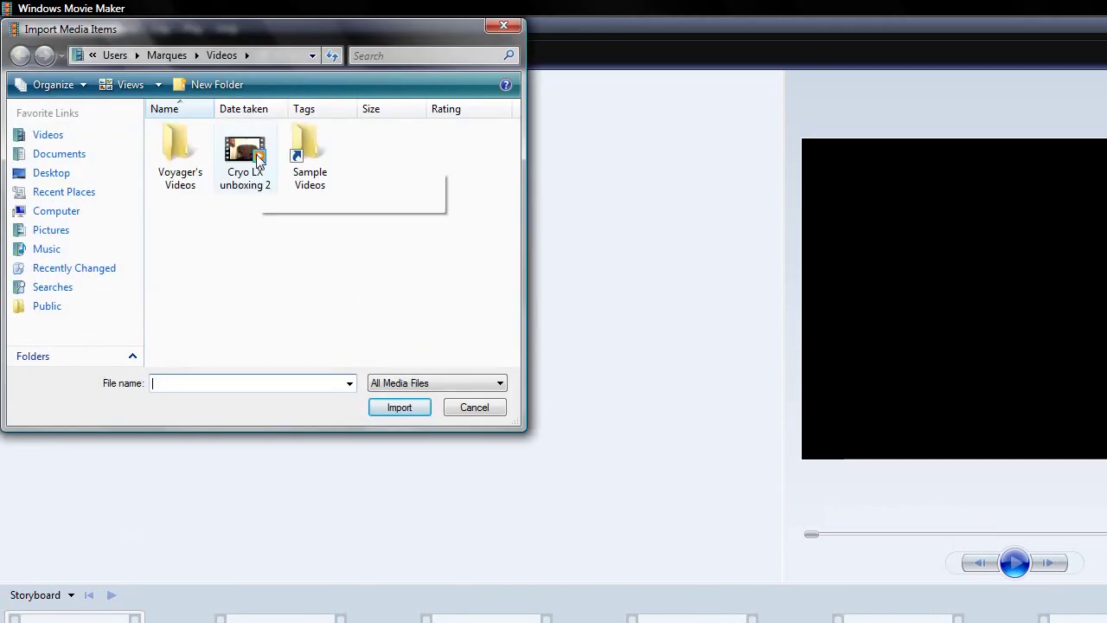
right_click(256, 156)
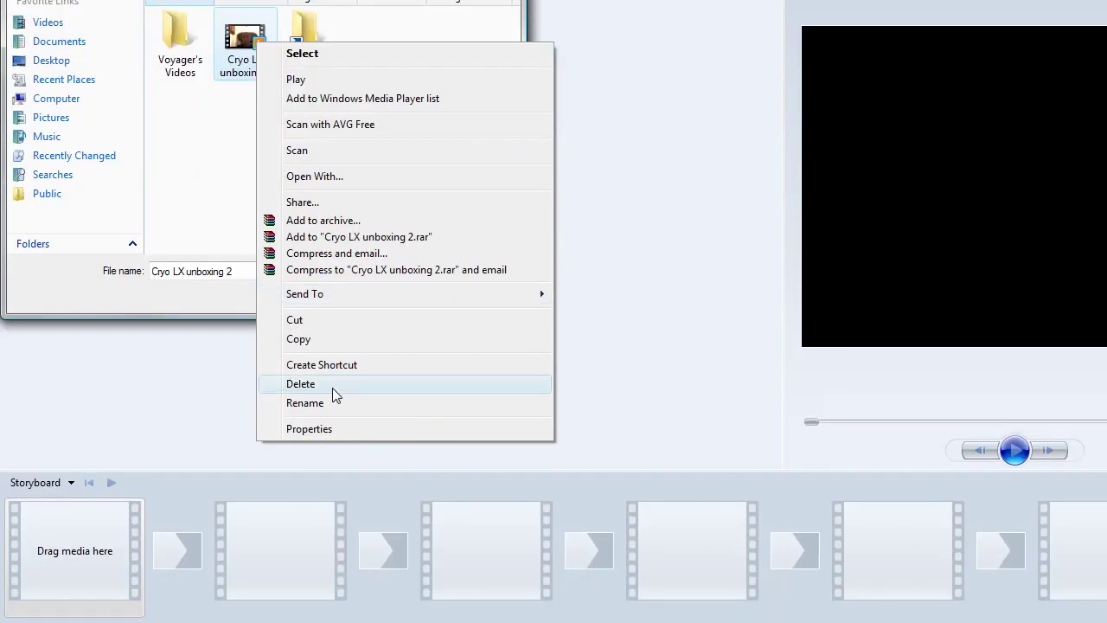
left_click(333, 386)
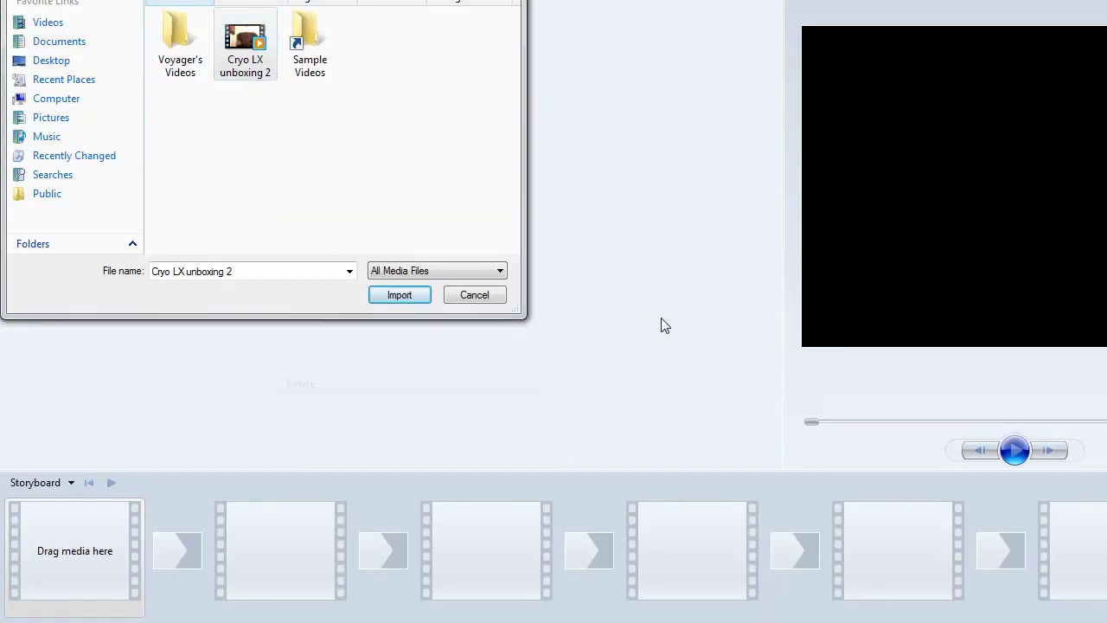
left_click(679, 318)
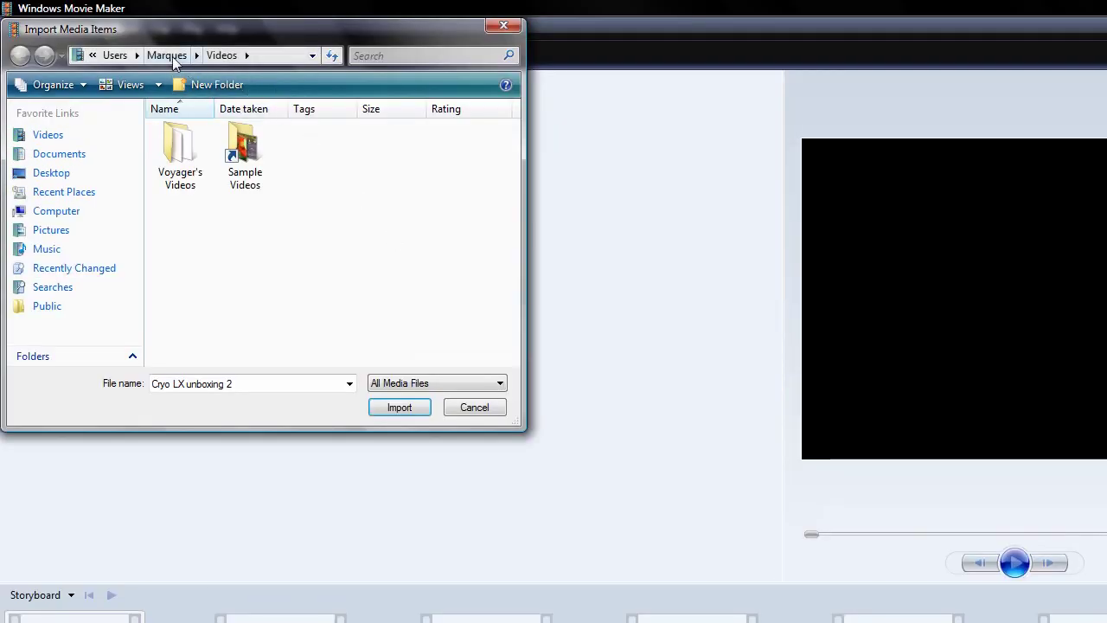
Import Aerosnap Tutorial from C:\Program Files\CamStudio and place it in the first storyboard slot
left_click(122, 54)
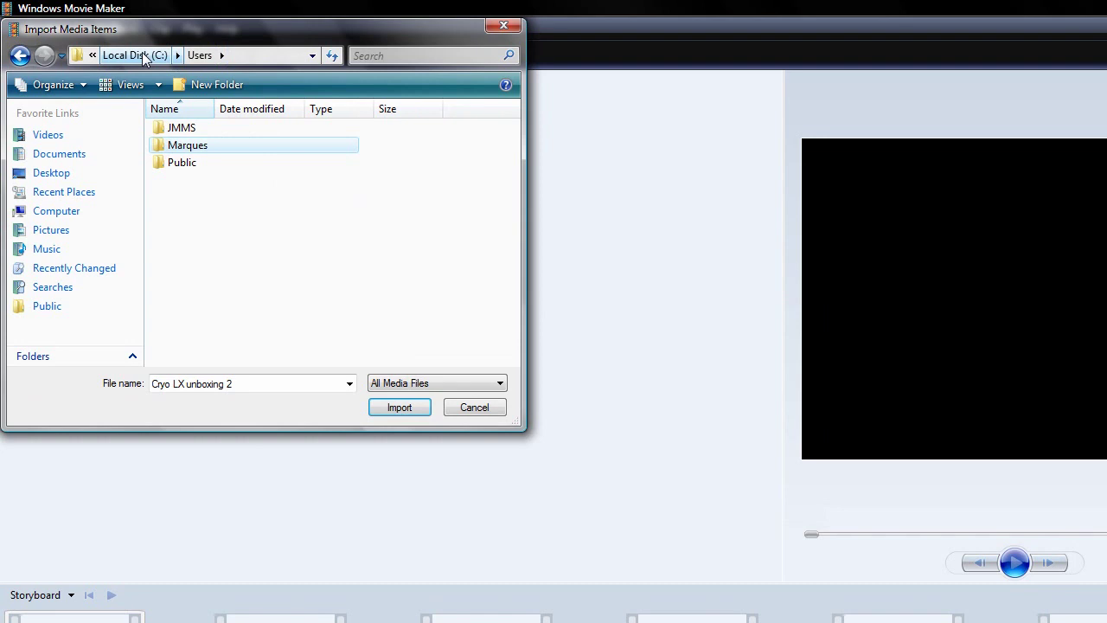
left_click(156, 57)
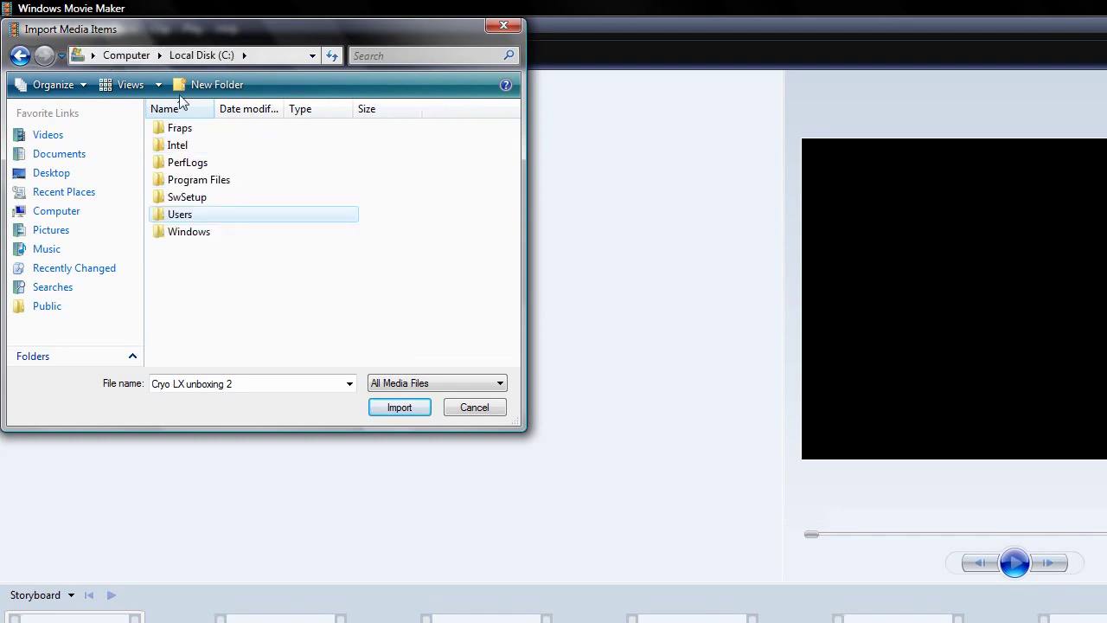
double_click(212, 180)
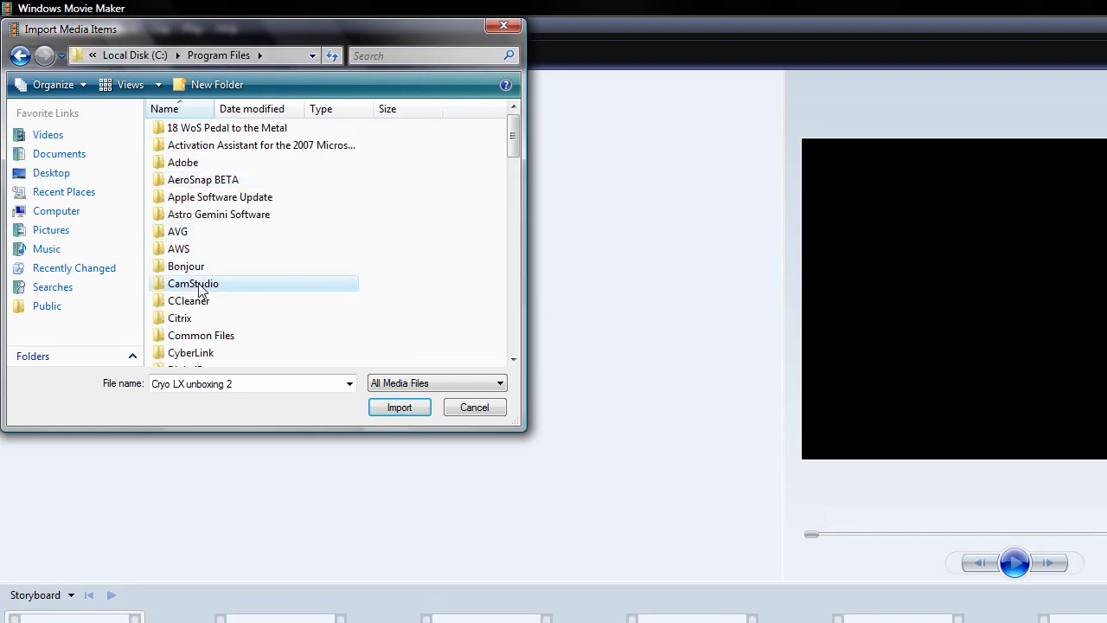
double_click(200, 287)
left_click(222, 181)
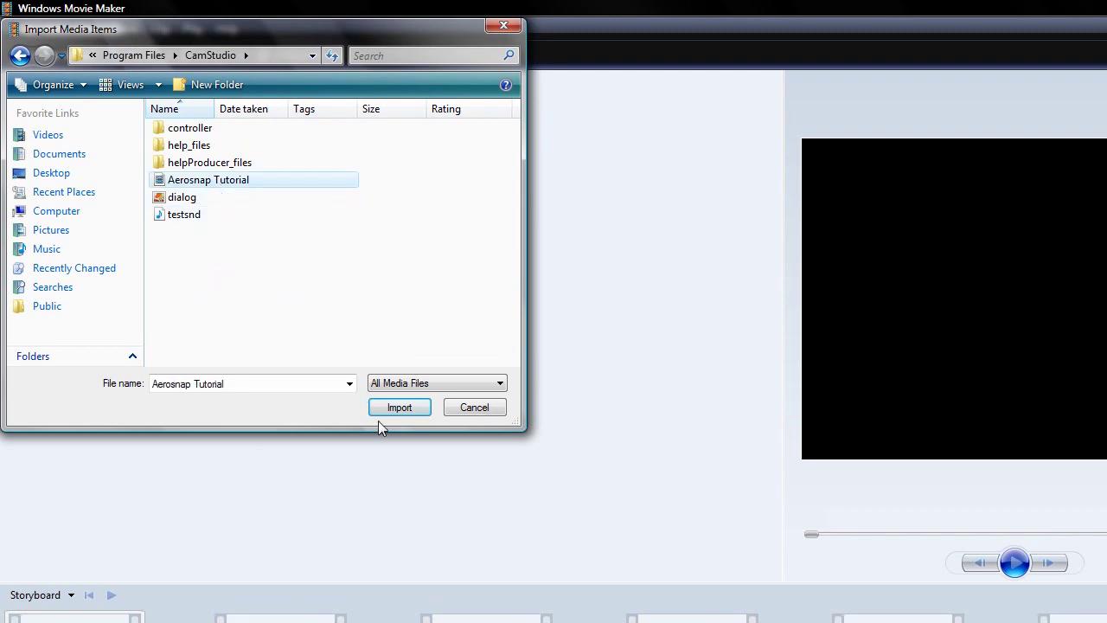
left_click(398, 408)
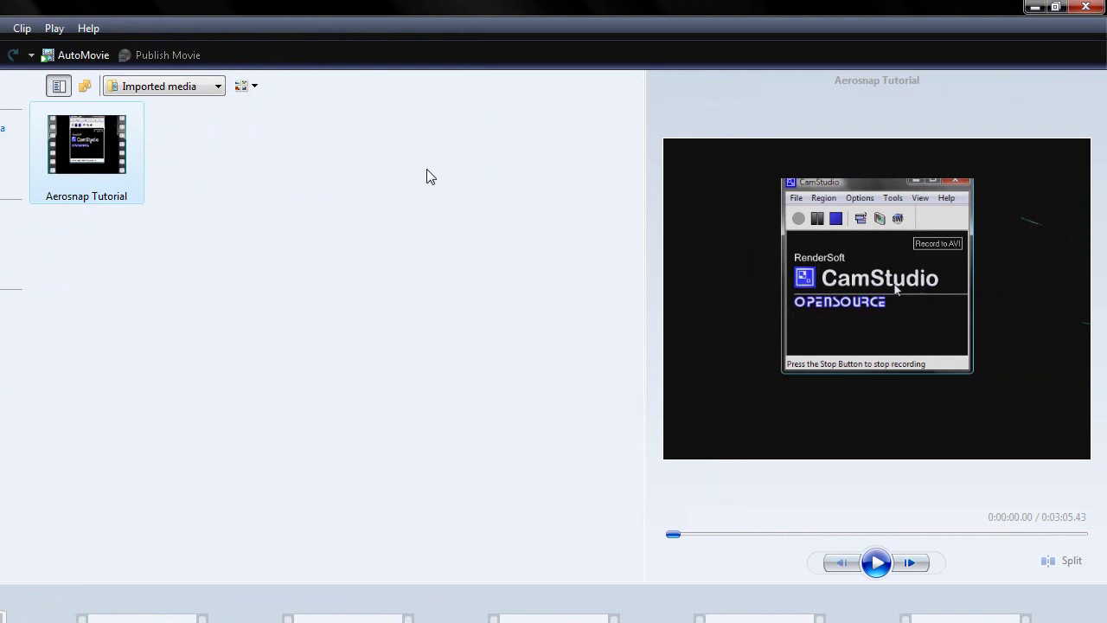
left_click_drag(125, 151, 36, 622)
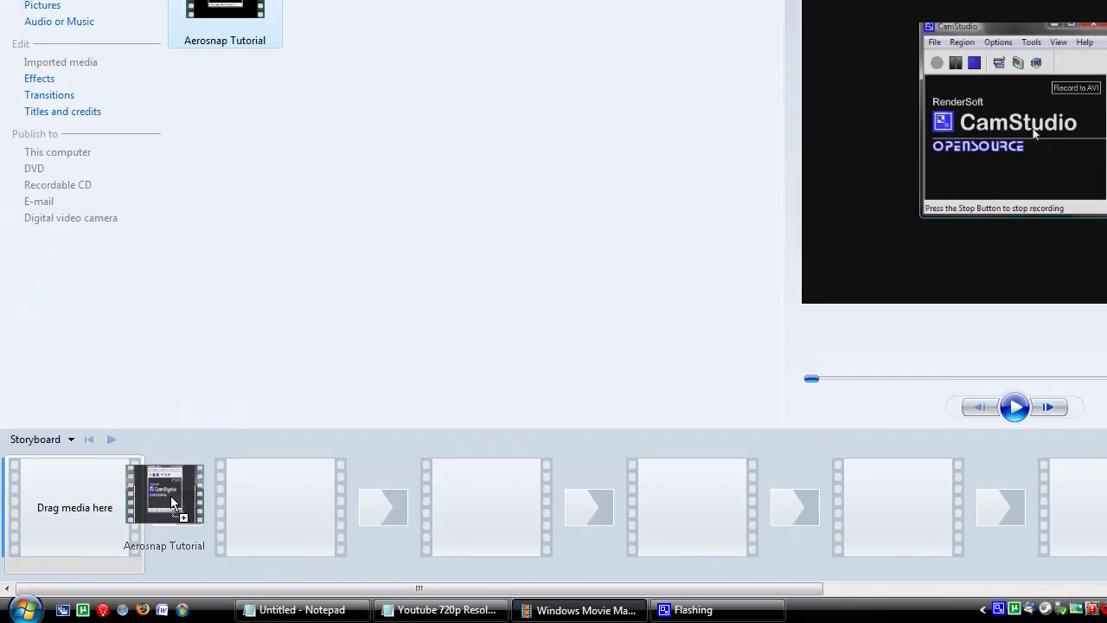
left_click_drag(173, 503, 81, 496)
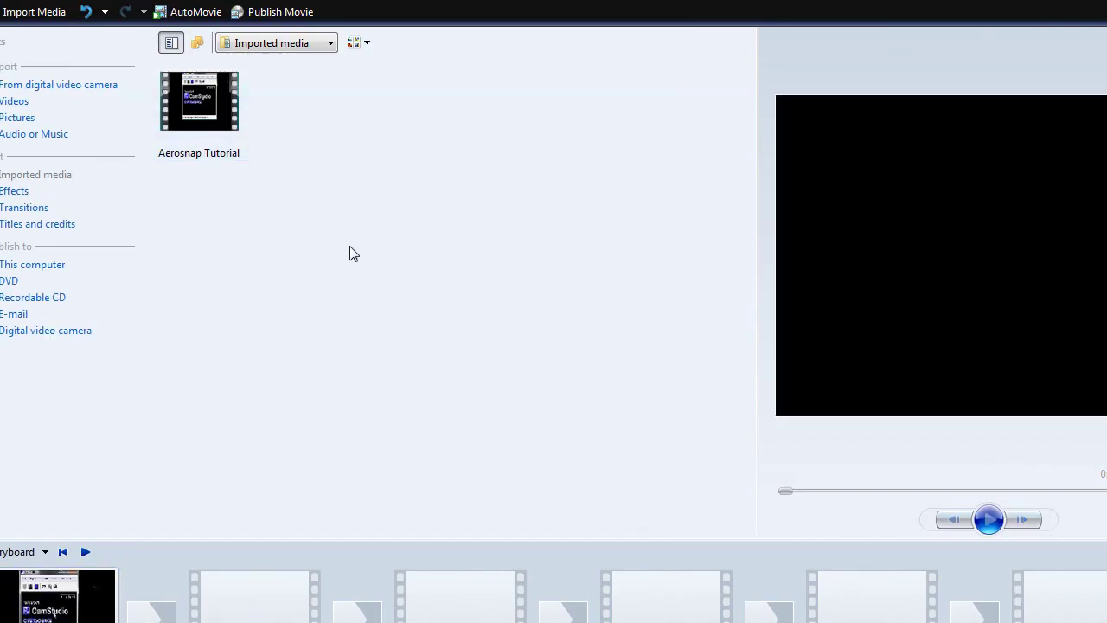
Publish the movie to this computer under the name Aerosnap Tutorial
left_click(26, 28)
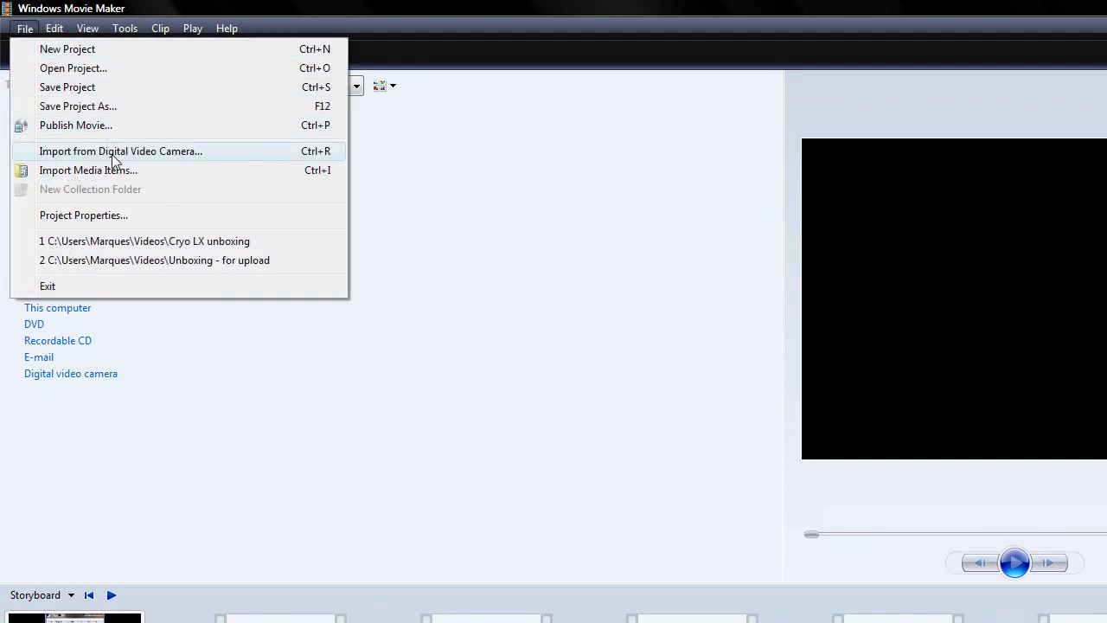
left_click(359, 156)
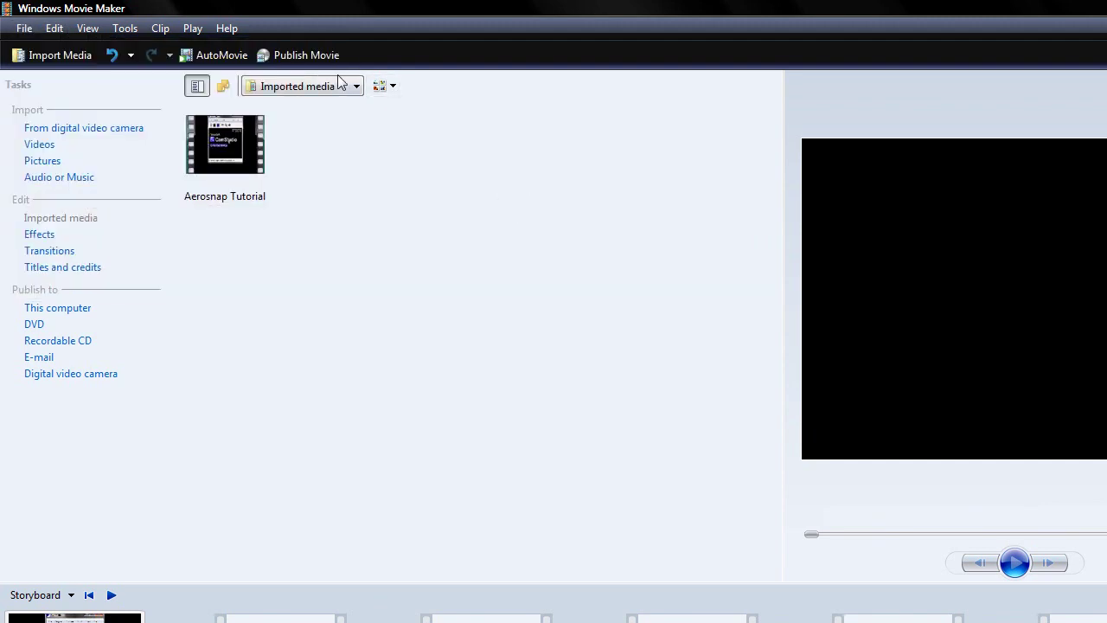
left_click(304, 57)
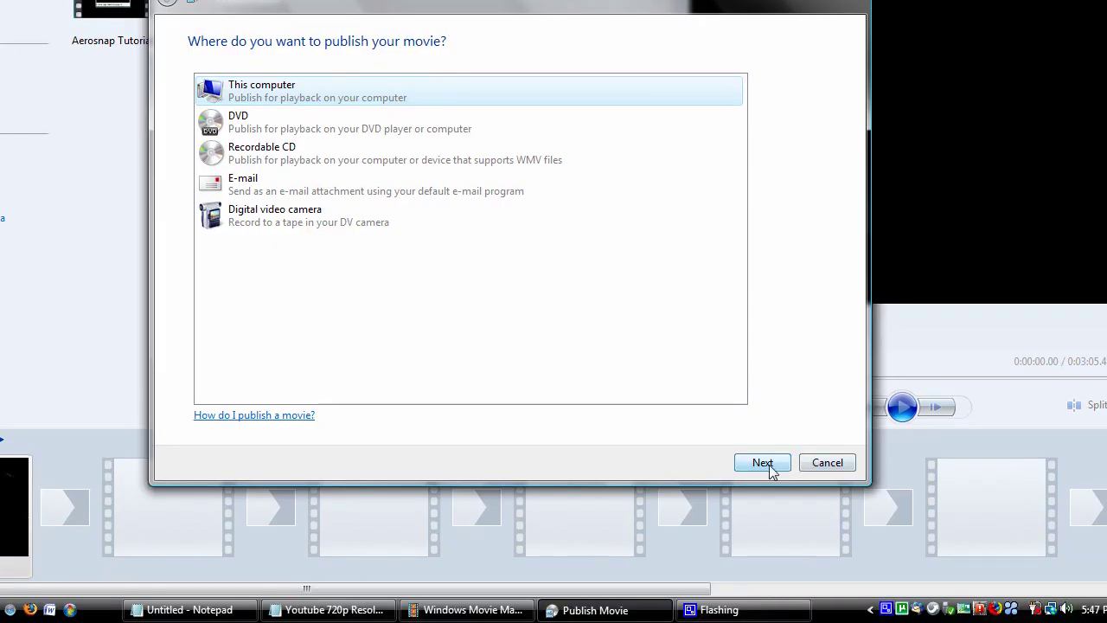
left_click(875, 617)
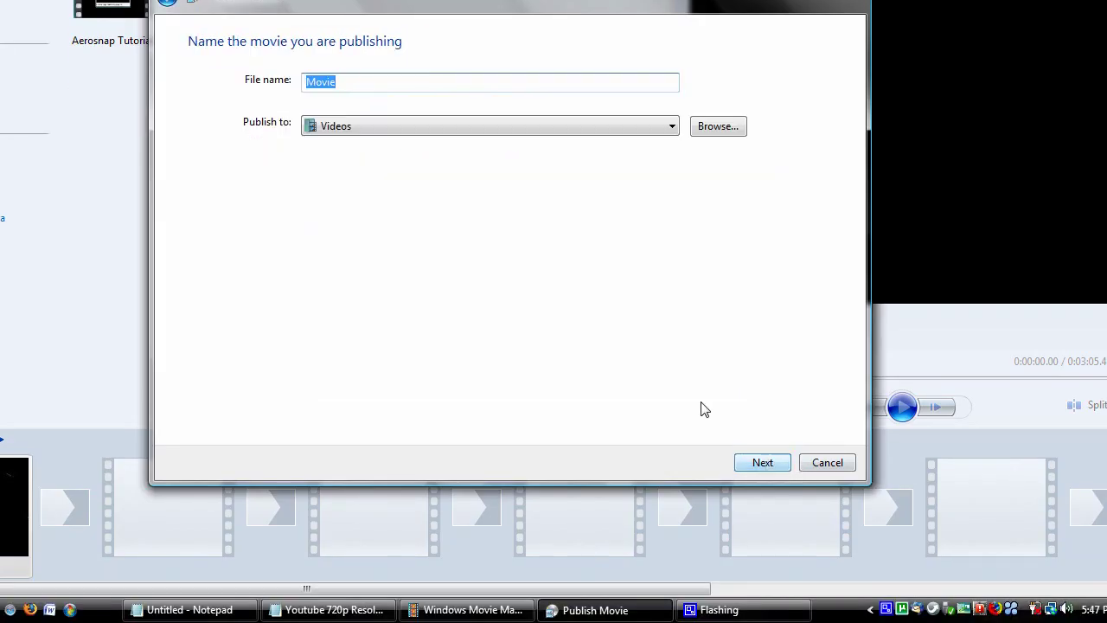
type("Aerosnap Tutorial")
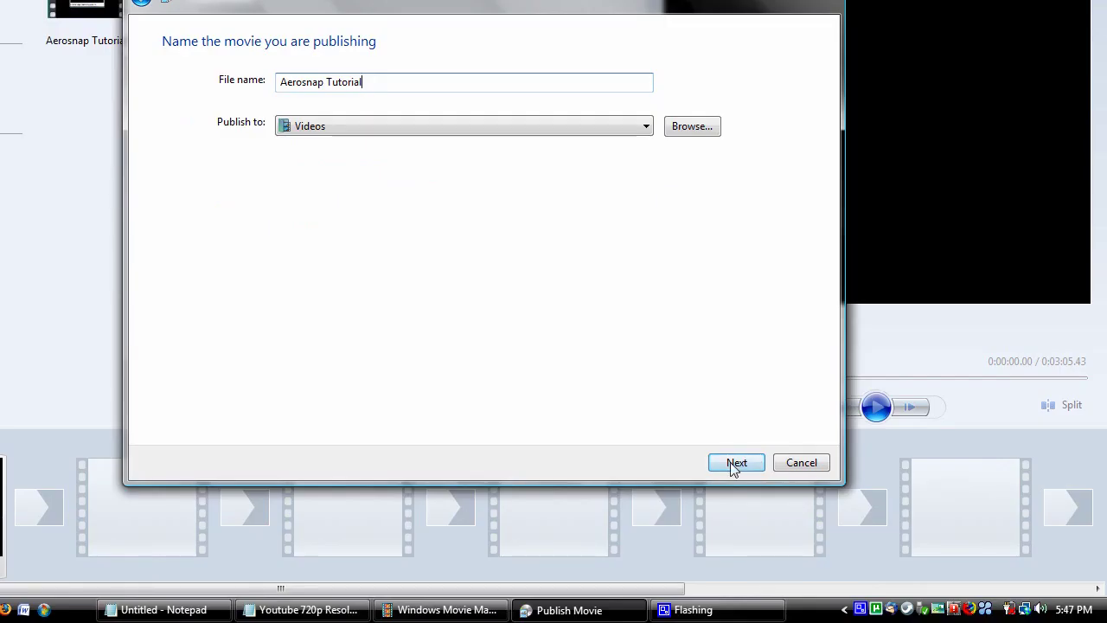
left_click(761, 461)
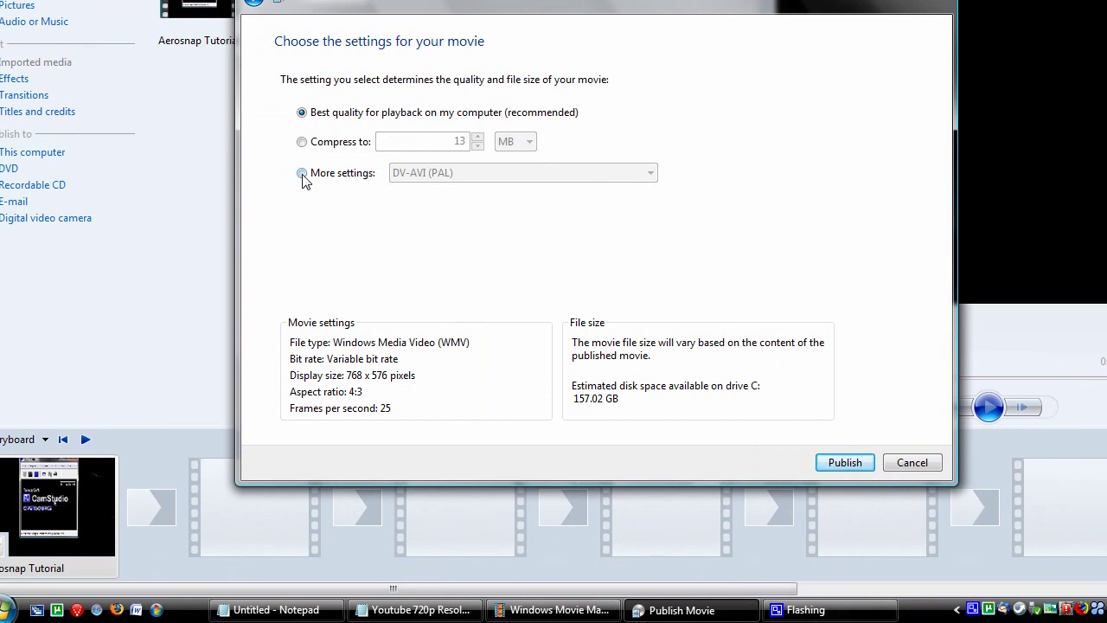
Choose the Windows Media HD 720p (PAL) preset, giving 1280 x 720 output
left_click(302, 172)
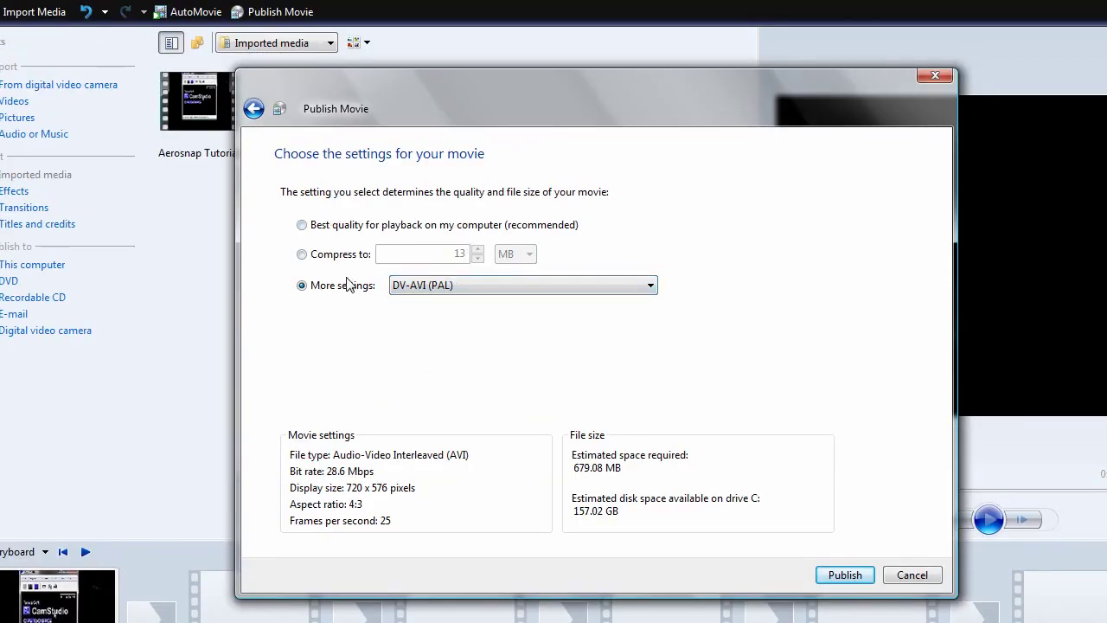
left_click(506, 289)
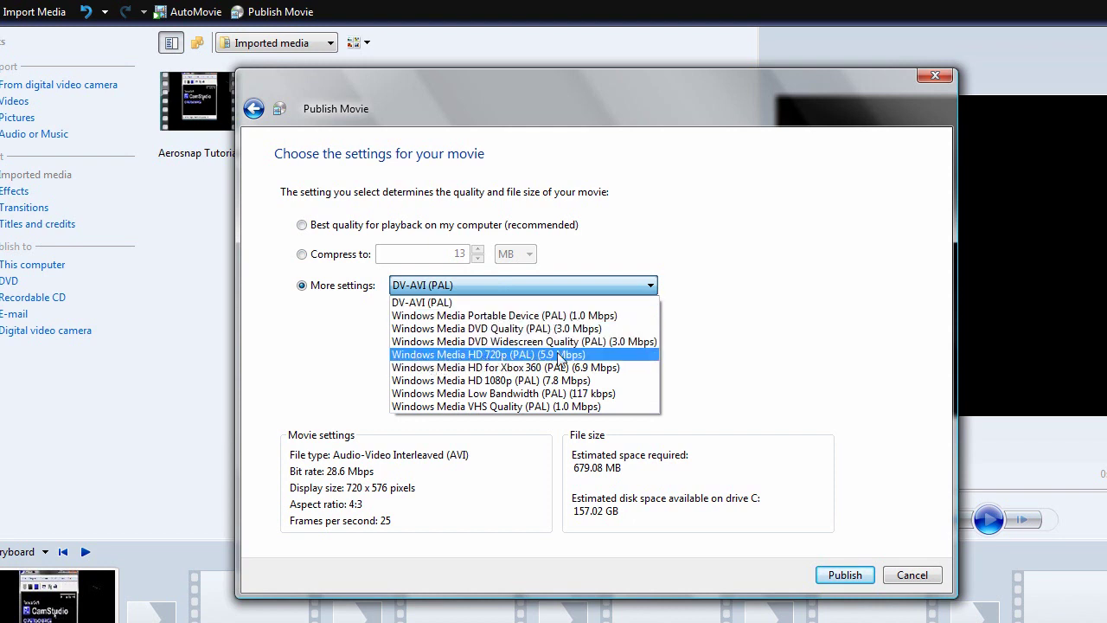
left_click(504, 357)
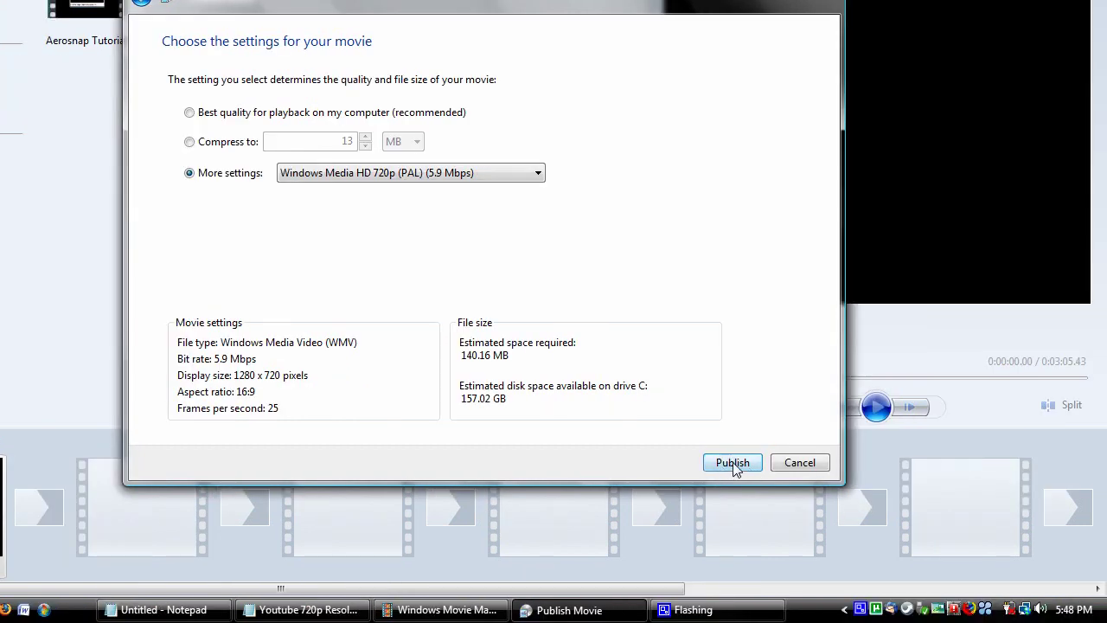
Bring up the Notepad notes and highlight the four YouTube HD resolution lines, then deselect them
left_click(302, 610)
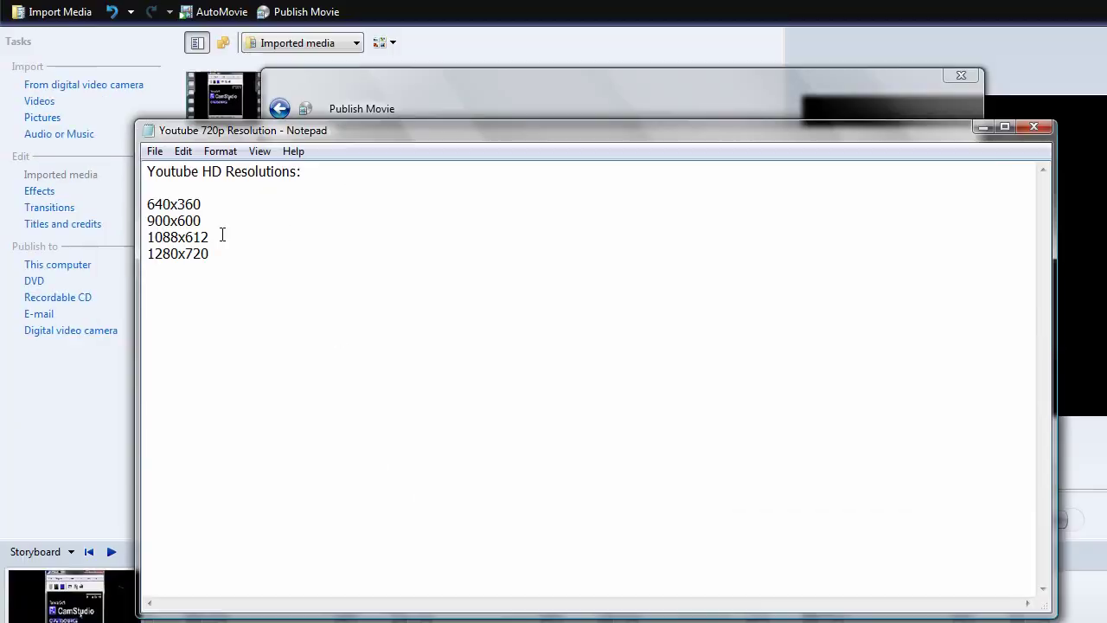
left_click_drag(150, 206, 275, 257)
left_click(224, 254)
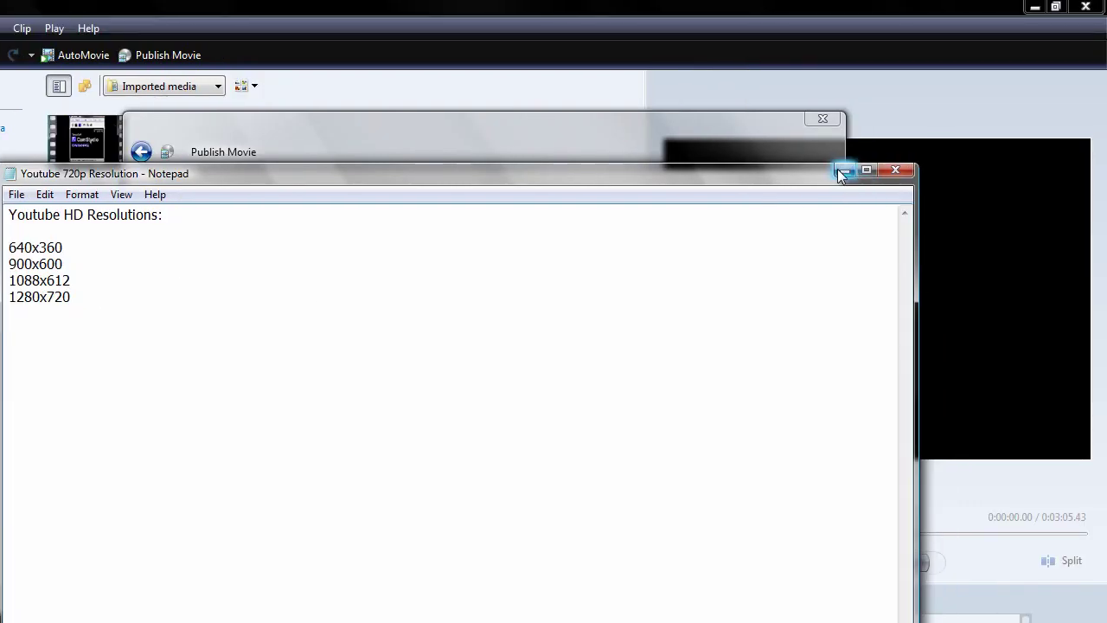
Publish the movie with the 720p settings, moving the CamStudio window aside and hiding it
left_click(982, 127)
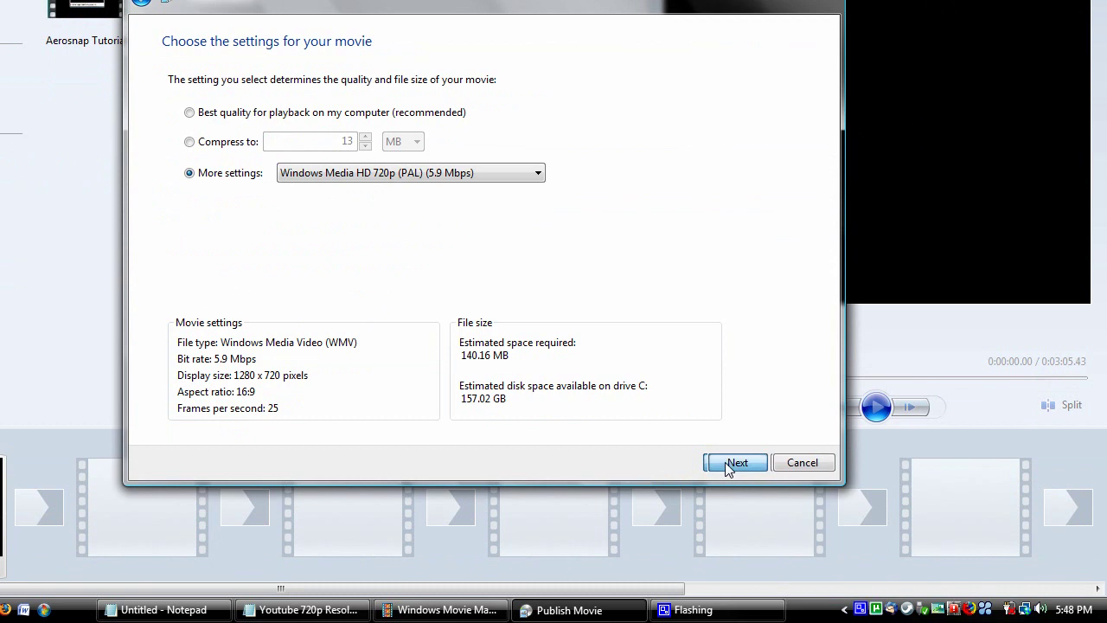
left_click(726, 617)
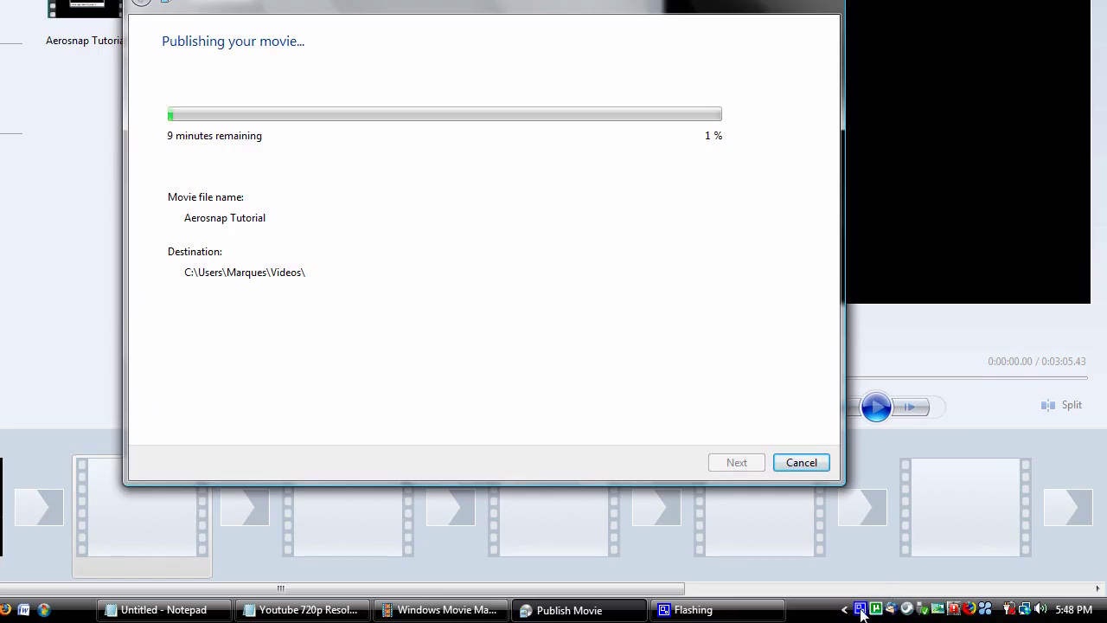
right_click(861, 609)
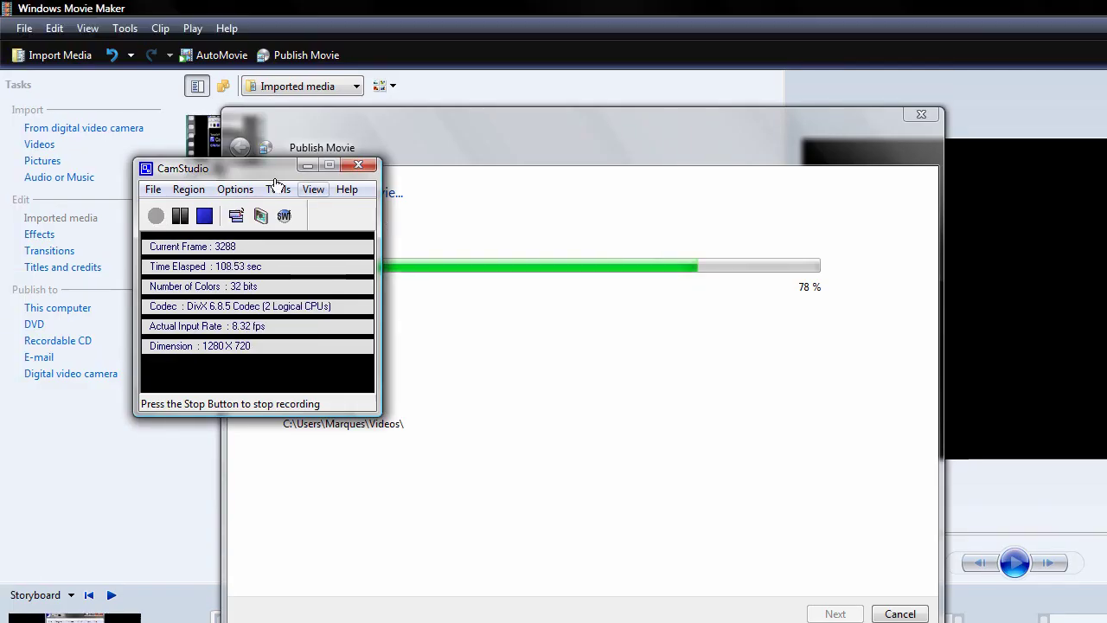
left_click_drag(275, 171, 219, 228)
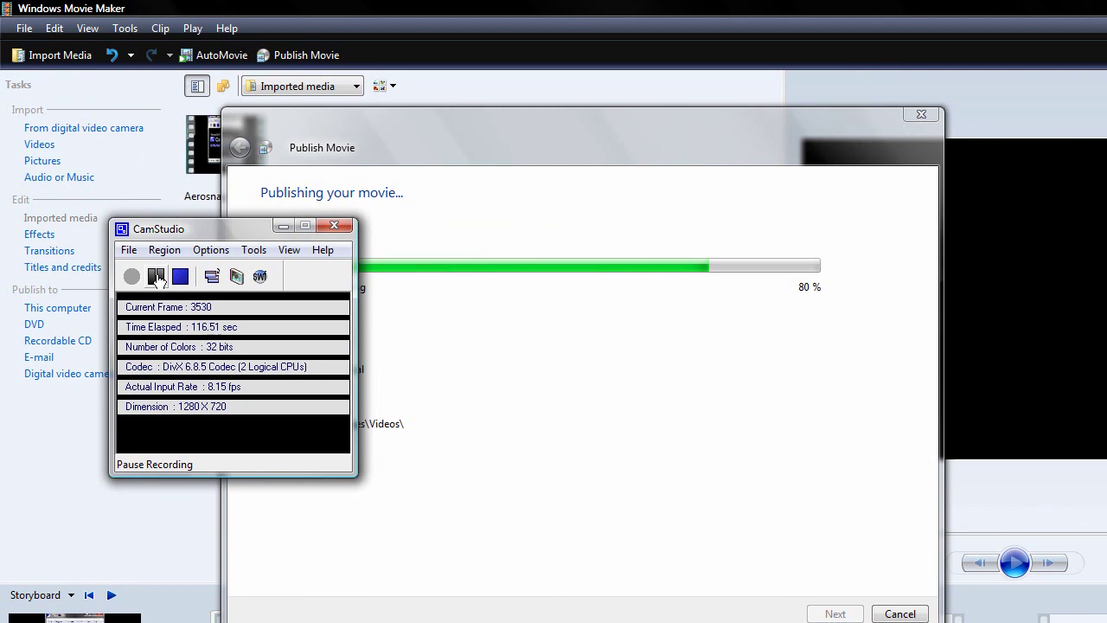
left_click_drag(191, 228, 169, 321)
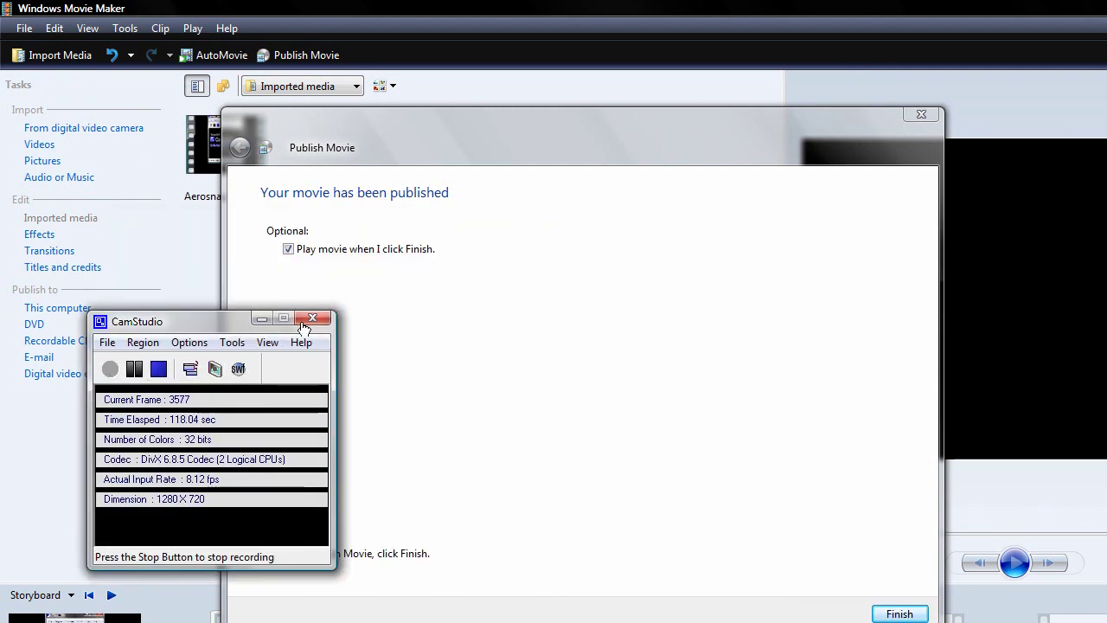
left_click(261, 318)
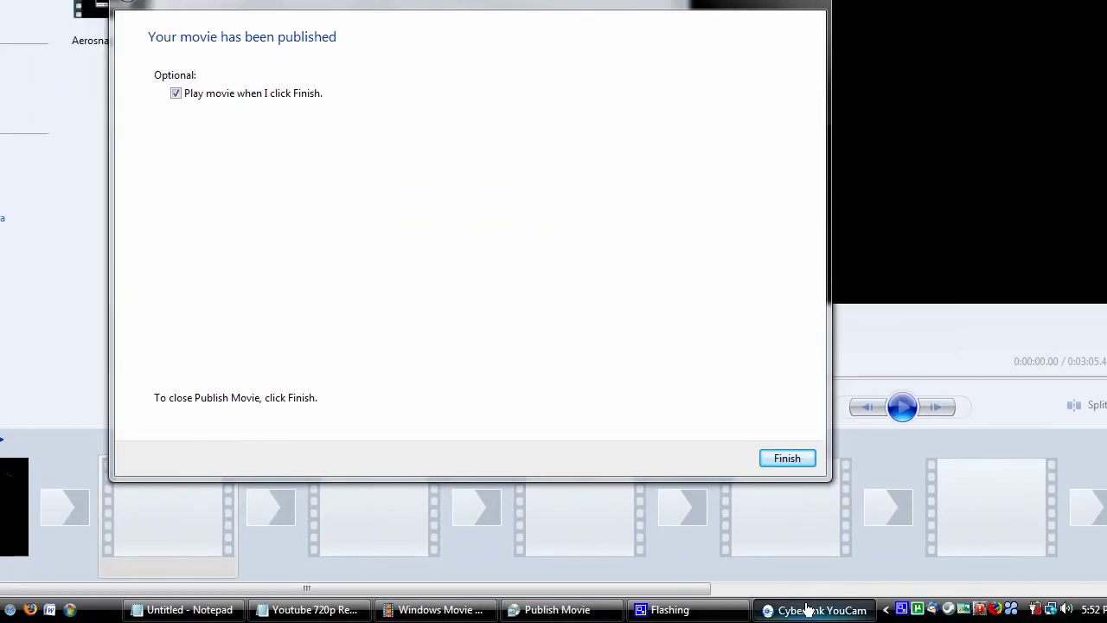
left_click(852, 608)
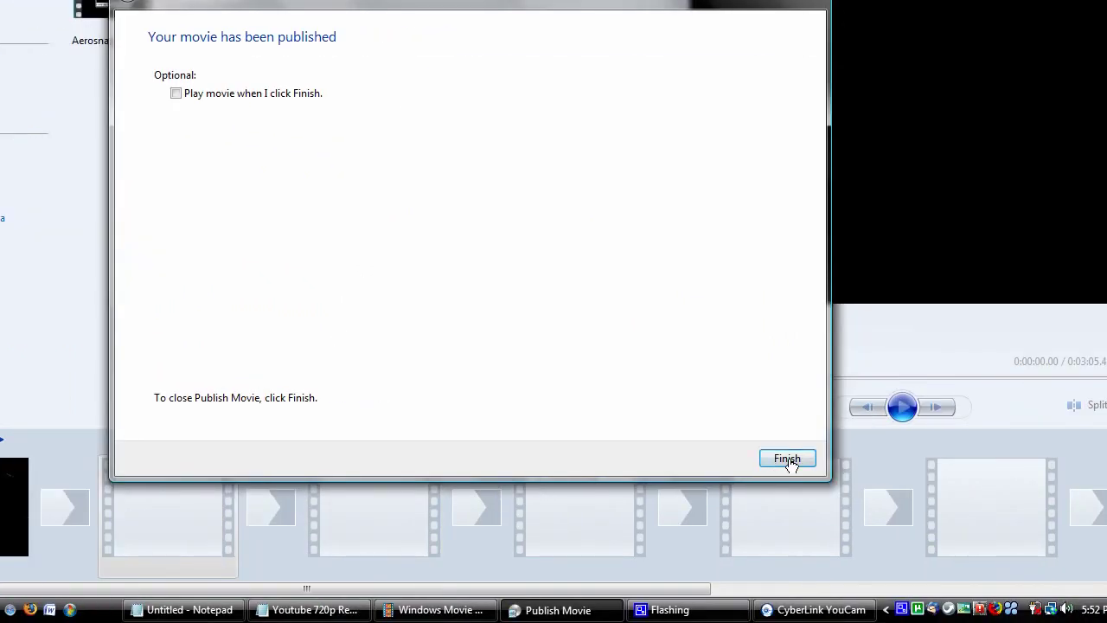
Dismiss the publish-complete message and close Movie Maker without saving the Untitled project
left_click(899, 613)
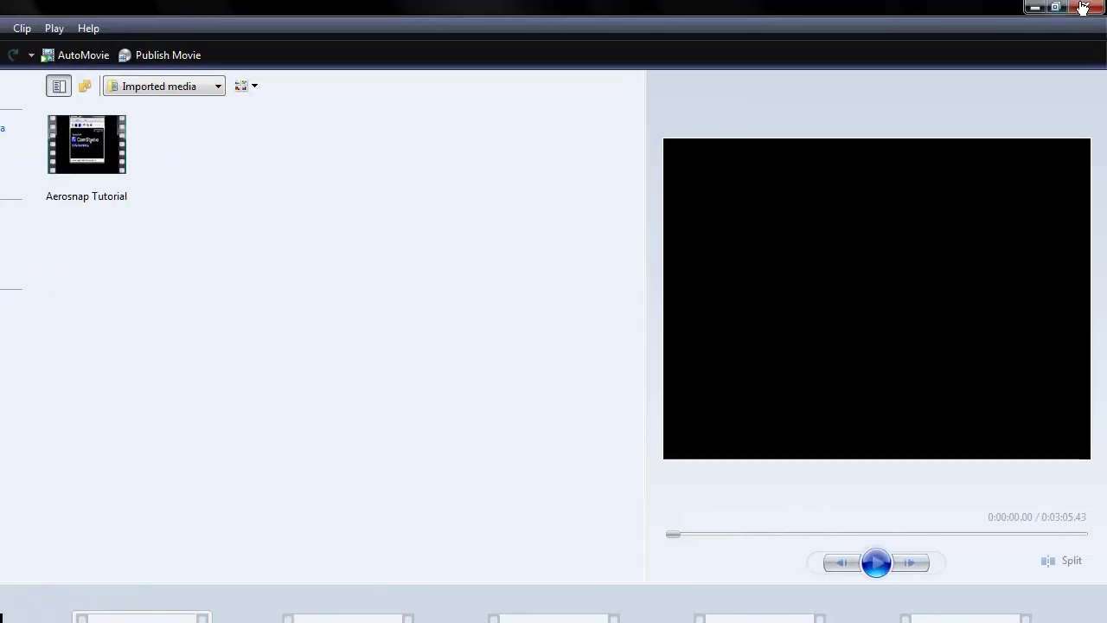
left_click(1085, 7)
left_click(562, 446)
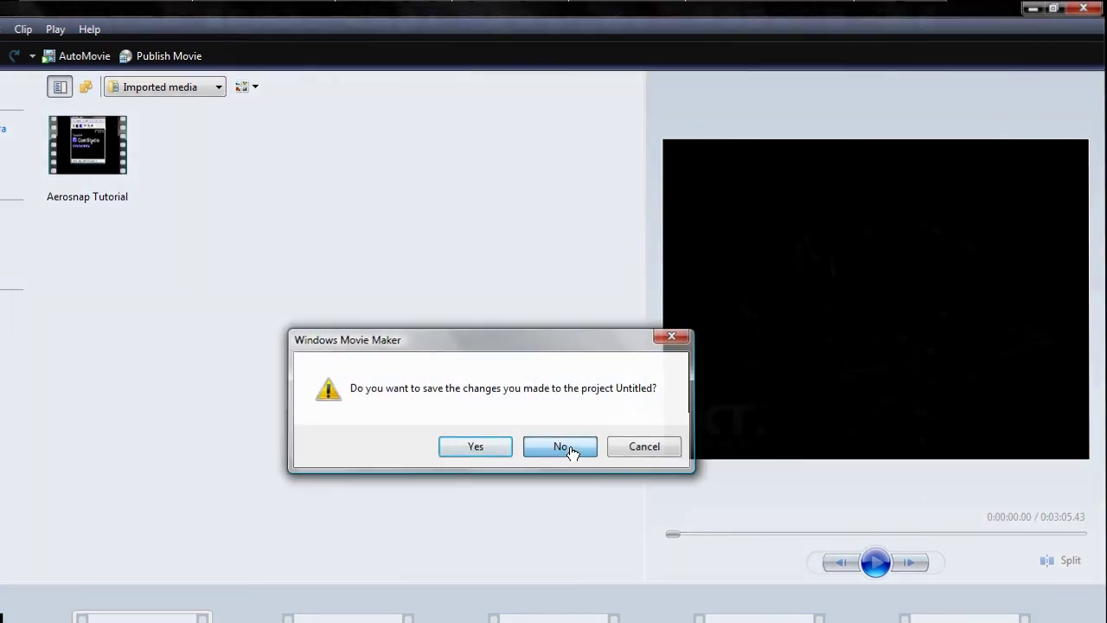
left_click(24, 609)
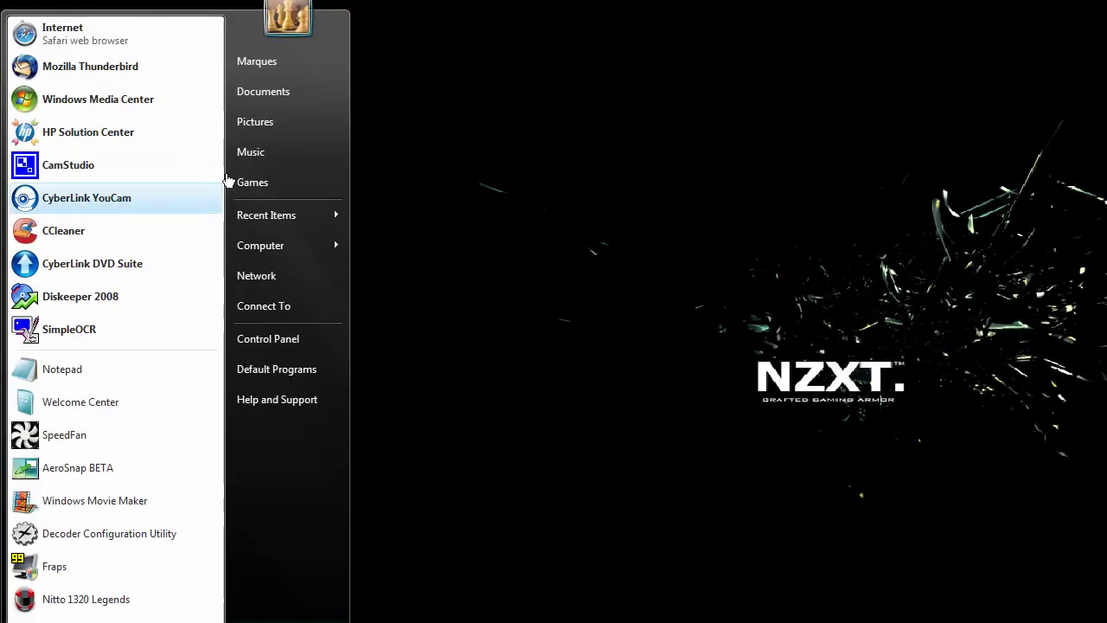
Check the user's Videos folder for the published Aerosnap Tutorial WMV, then close Explorer
left_click(277, 111)
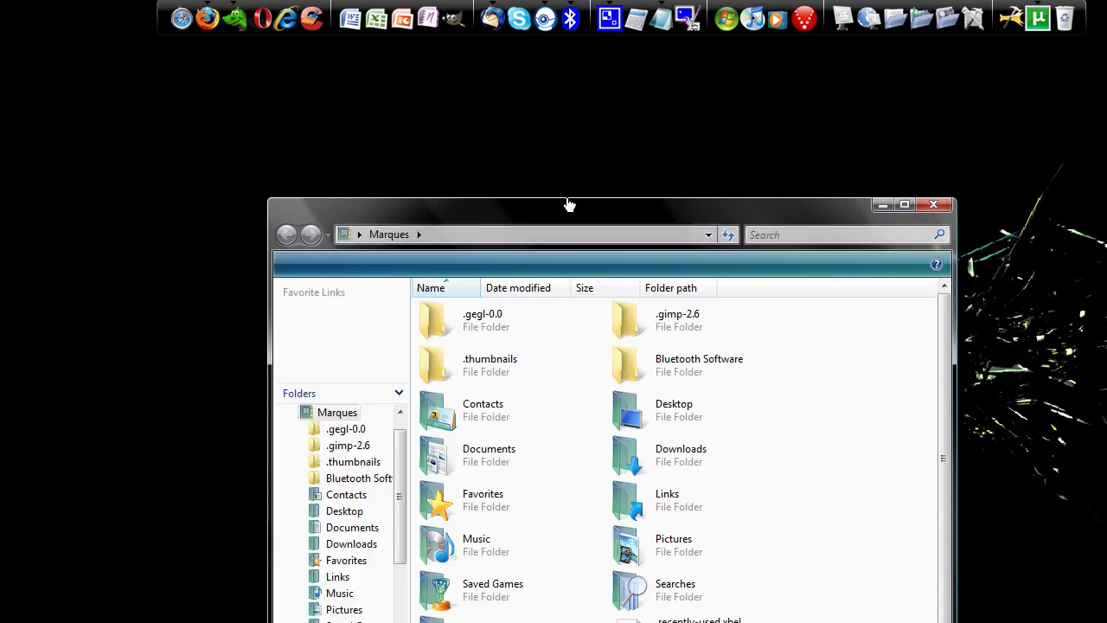
left_click_drag(568, 212, 527, 119)
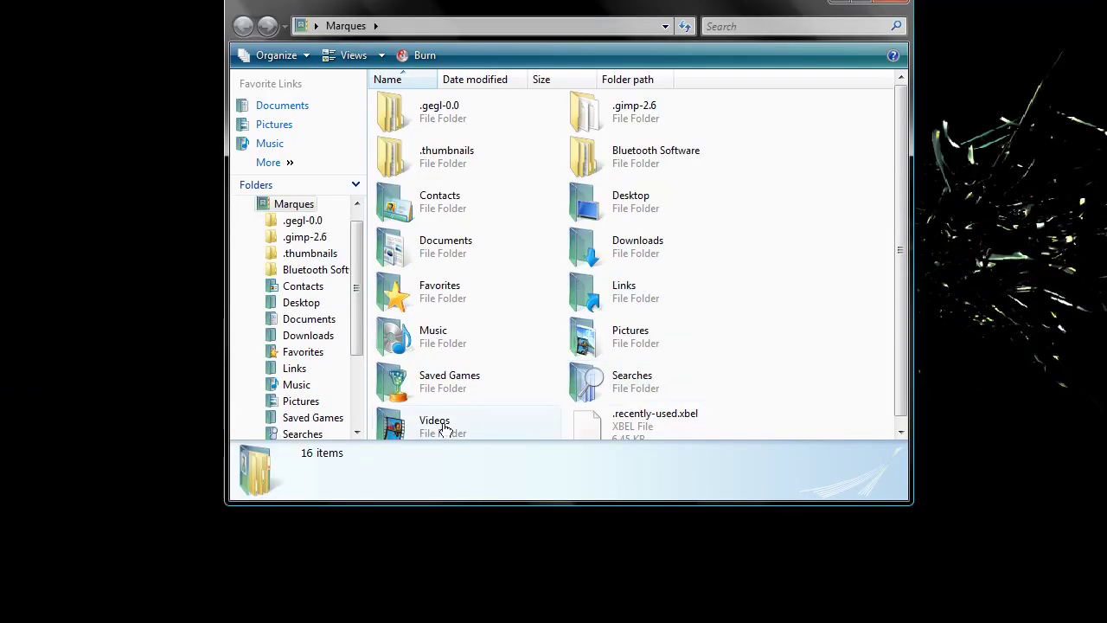
double_click(428, 537)
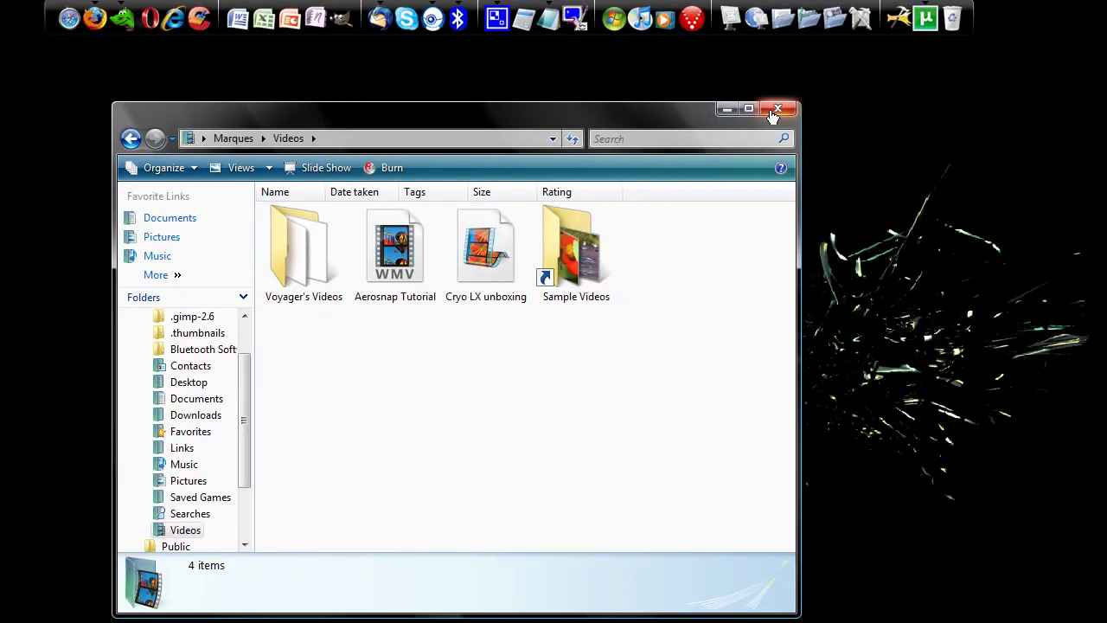
left_click(774, 111)
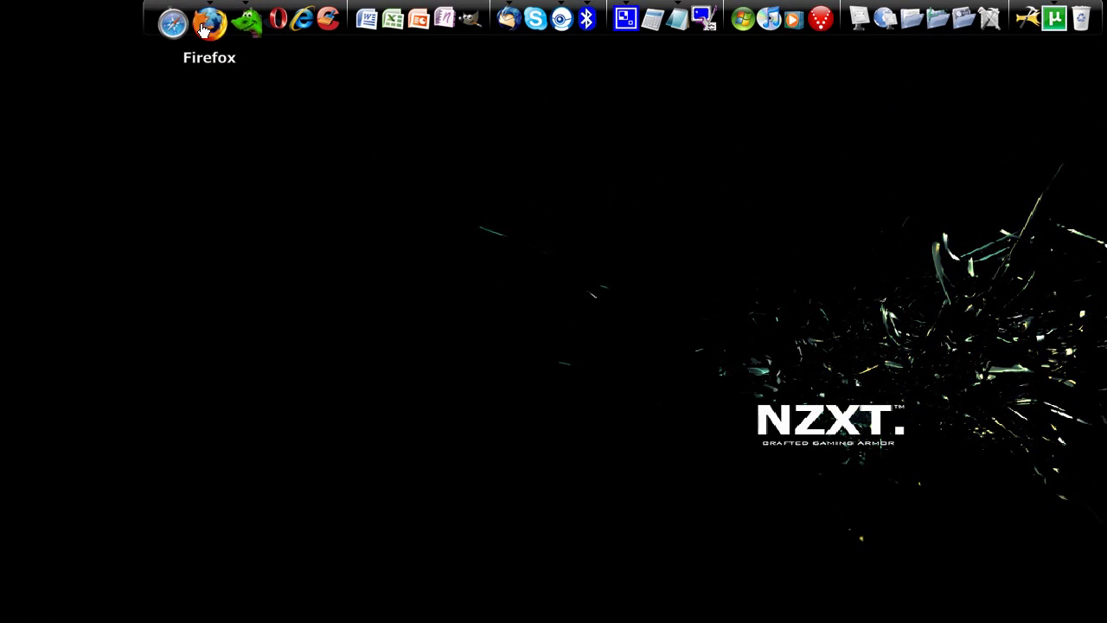
Open the YouTube HD bookmark in Safari and go to Upload > Video File
left_click(185, 27)
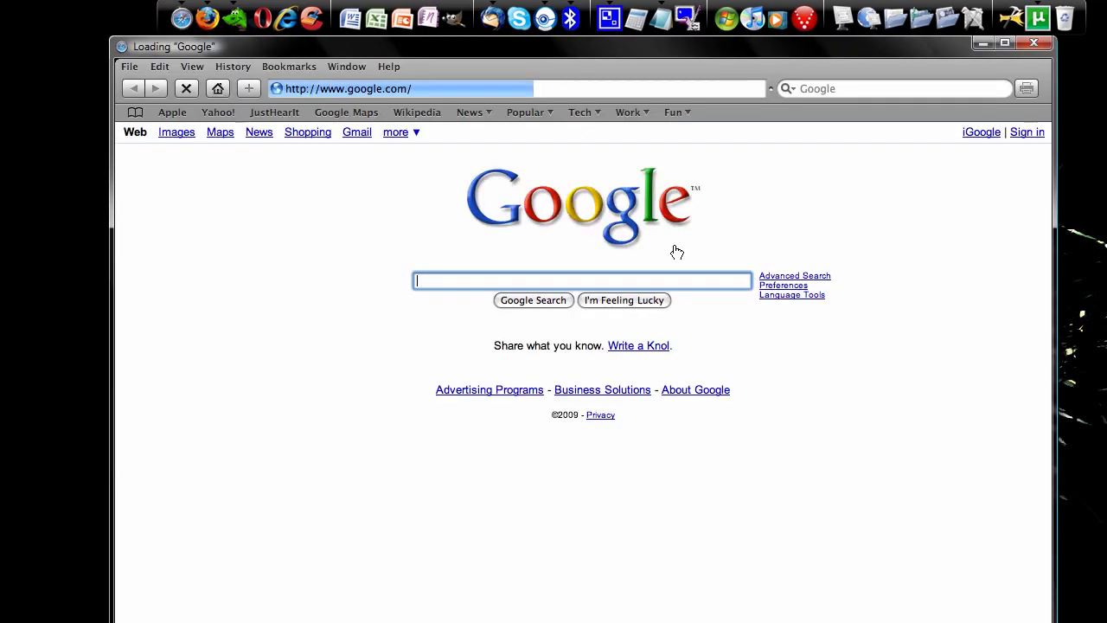
left_click(677, 112)
left_click(692, 148)
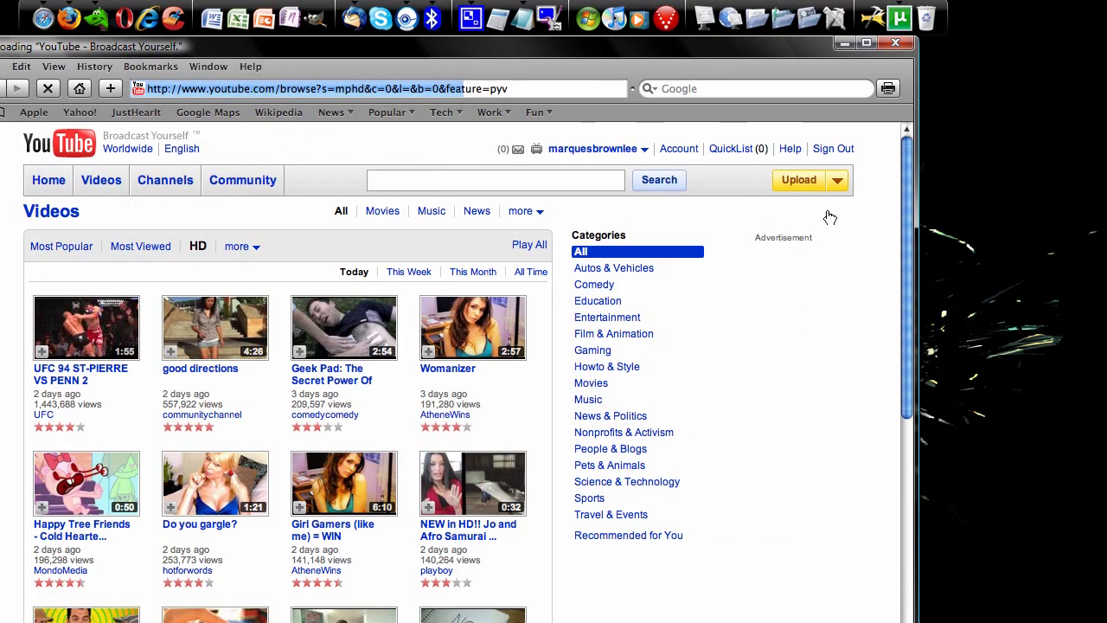
left_click(982, 180)
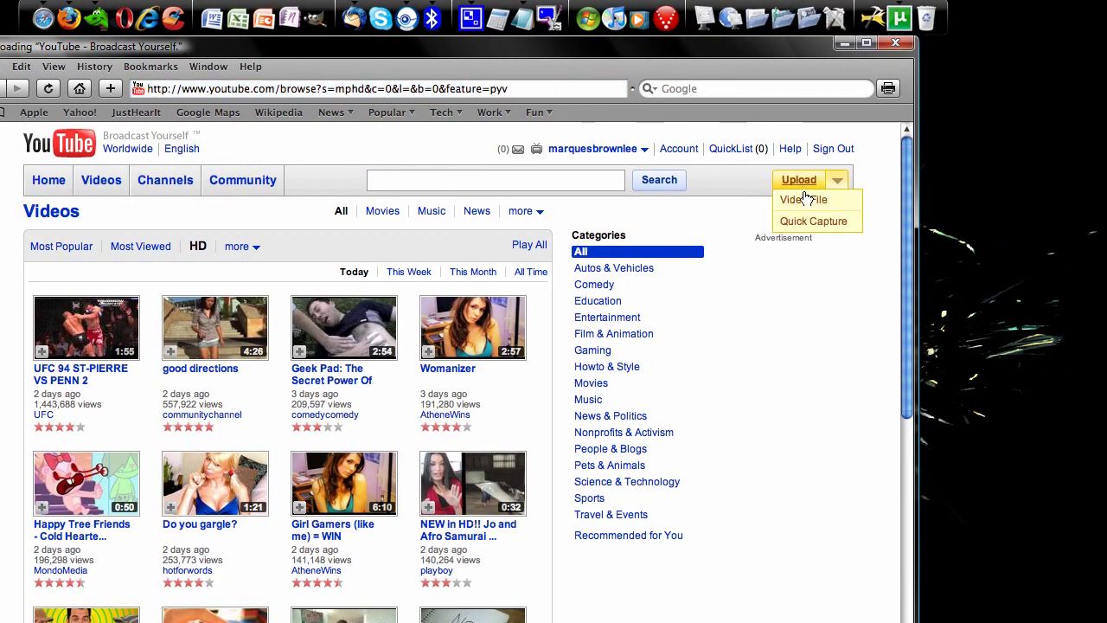
left_click(802, 201)
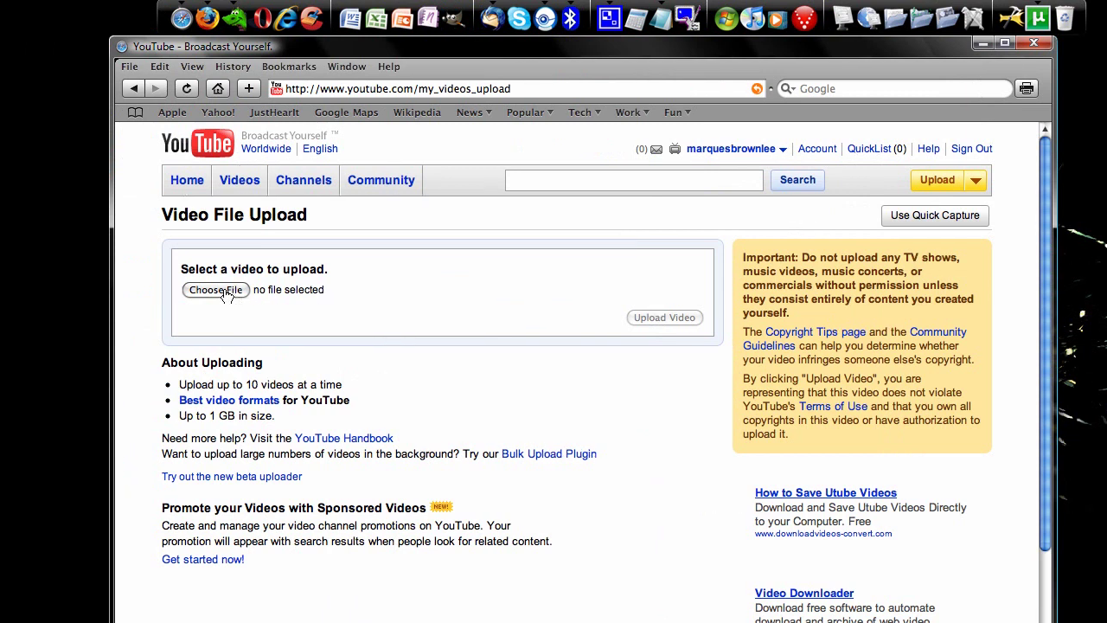
Choose Aerosnap Tutorial.avi from Program Files\CamStudio as the file to upload
left_click(209, 295)
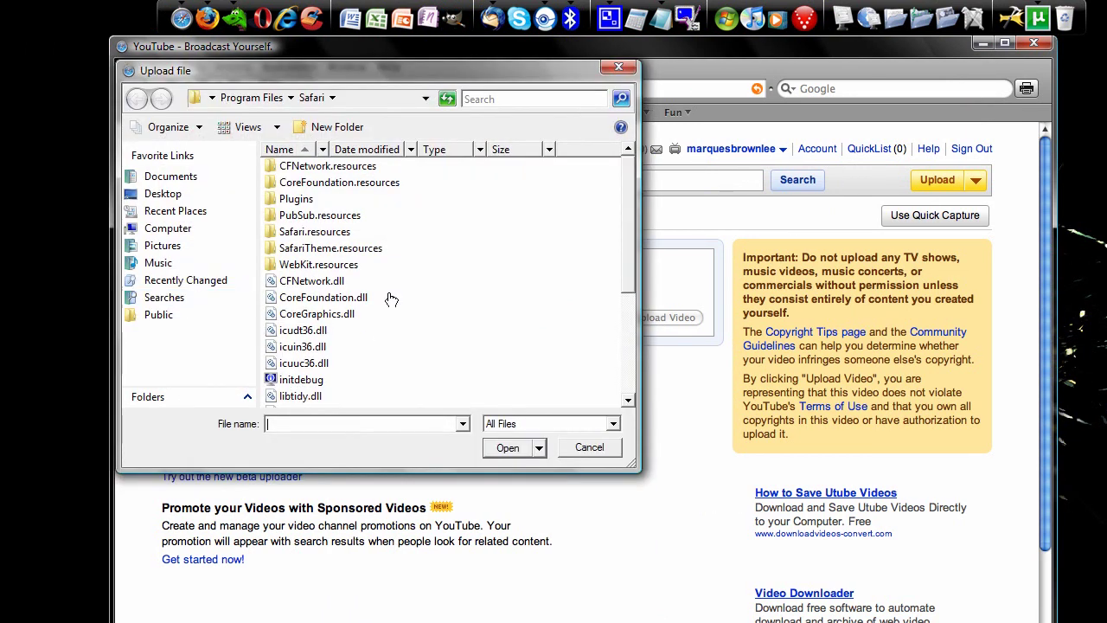
left_click(249, 98)
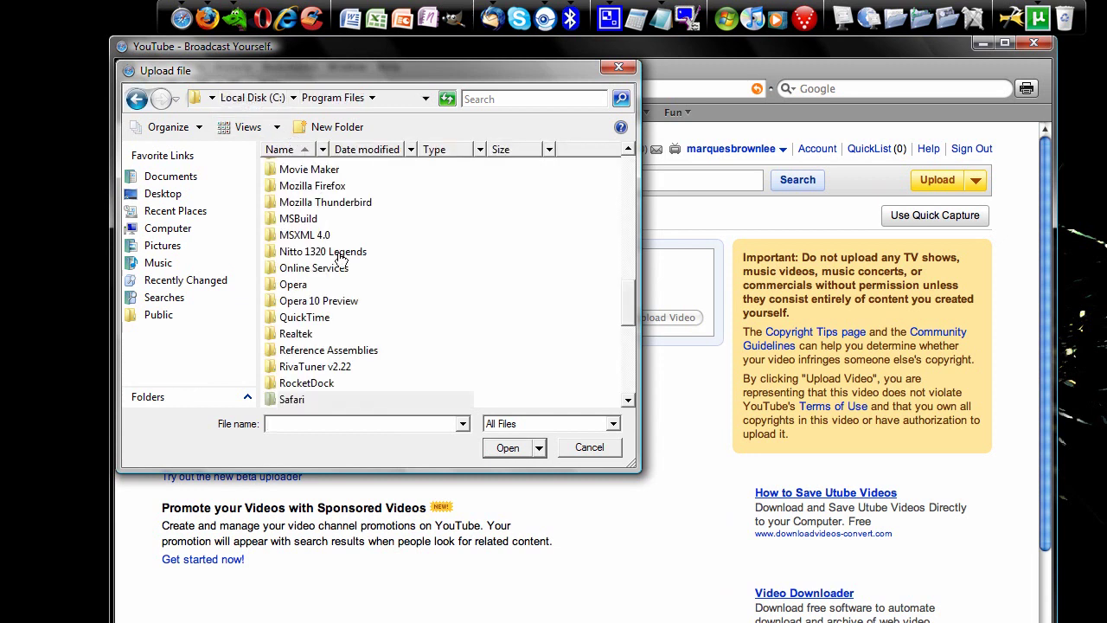
scroll(470, 240, "up", 10)
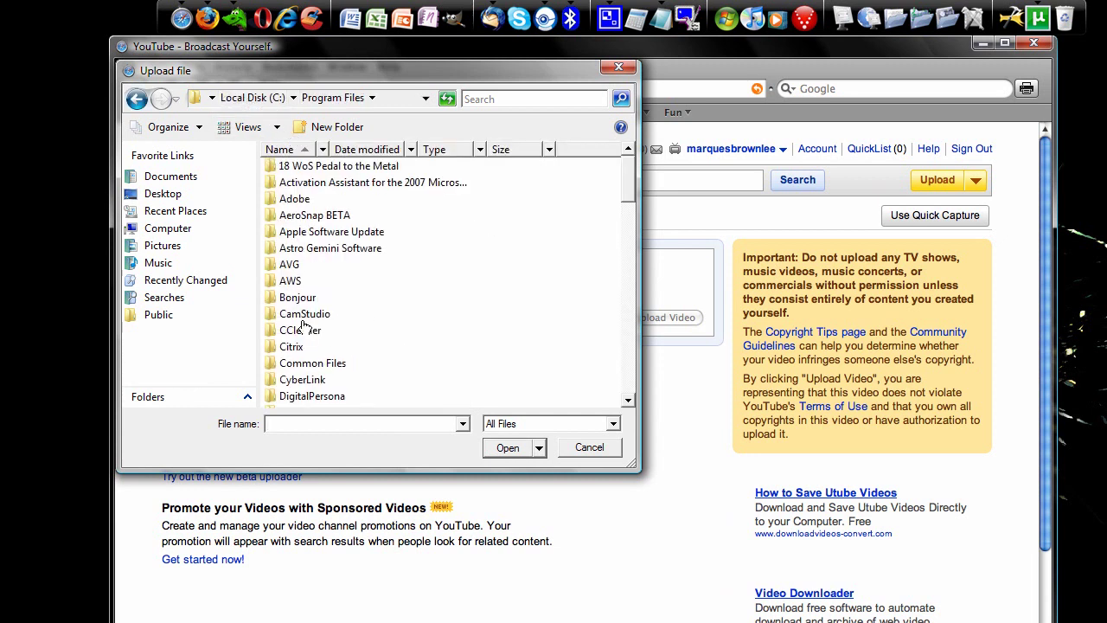
double_click(302, 314)
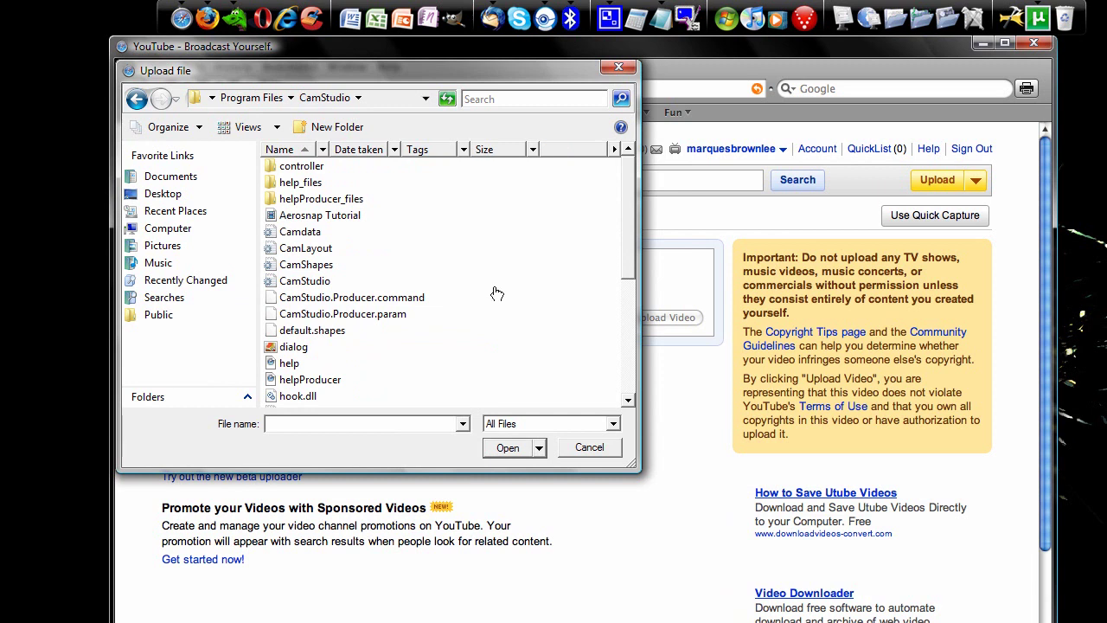
left_click(335, 216)
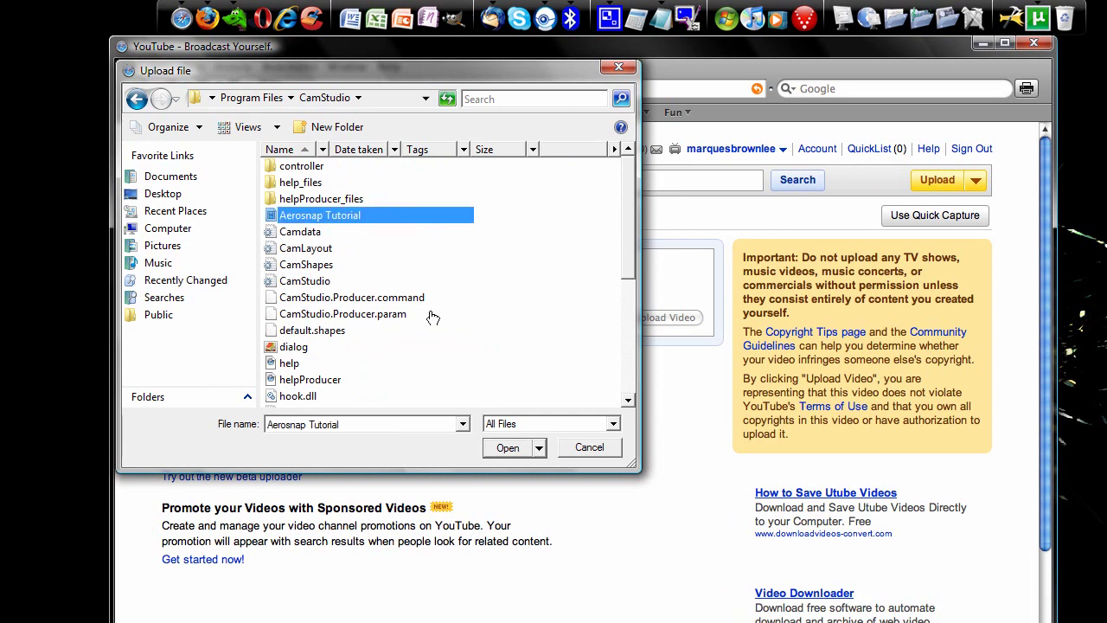
left_click(507, 447)
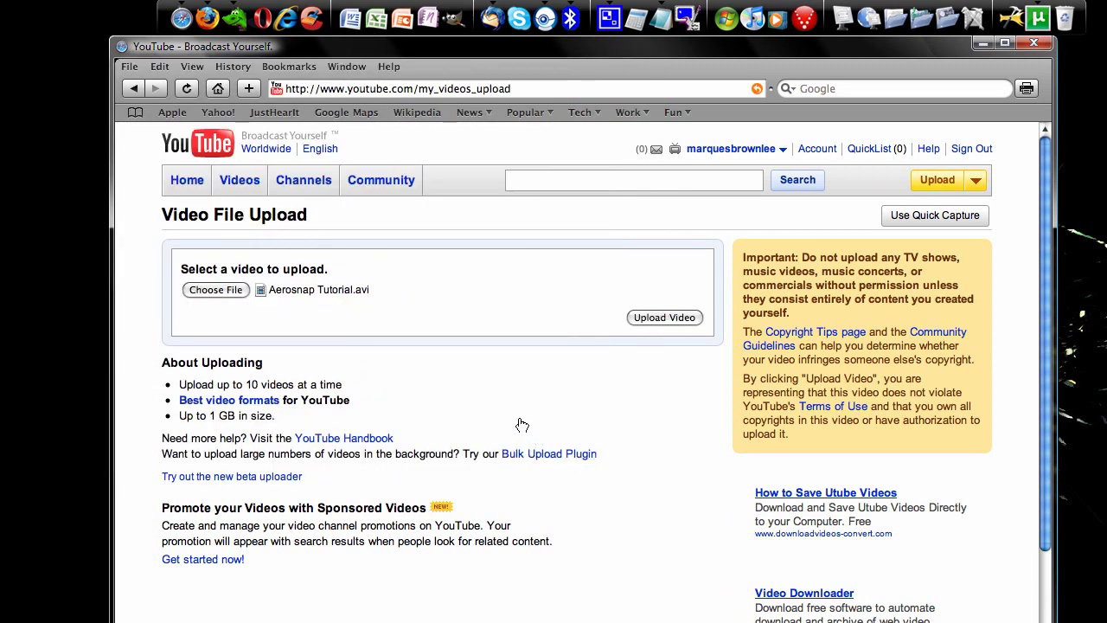
Upload the video titled 'HD Tutorial: Aerosnap for Vista' with description, tags and Science & Technology category
left_click(653, 319)
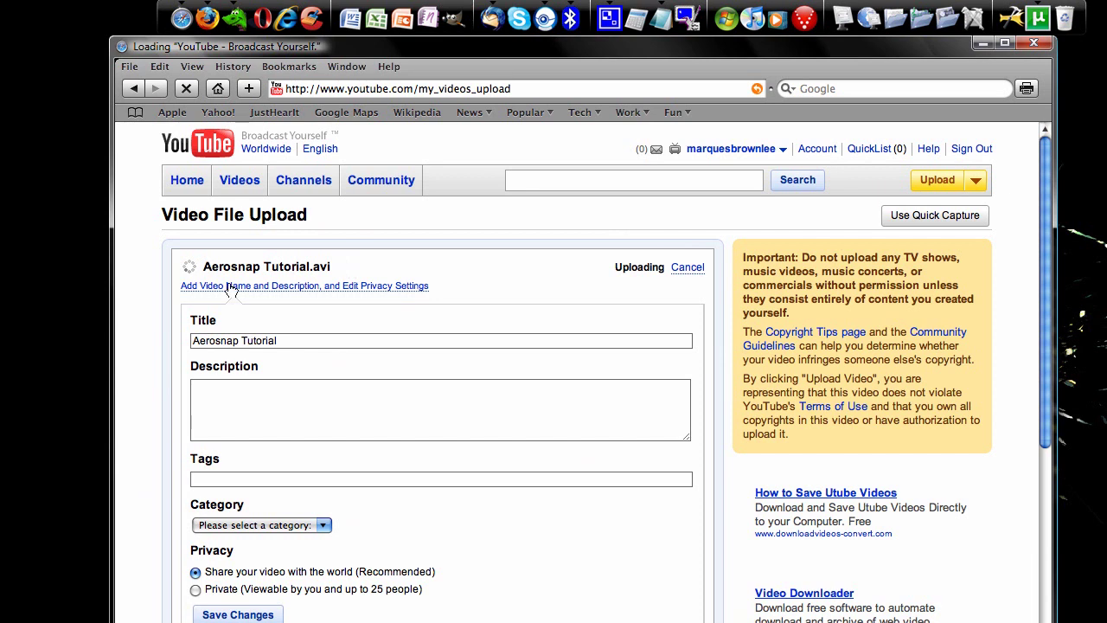
left_click_drag(322, 340, 102, 362)
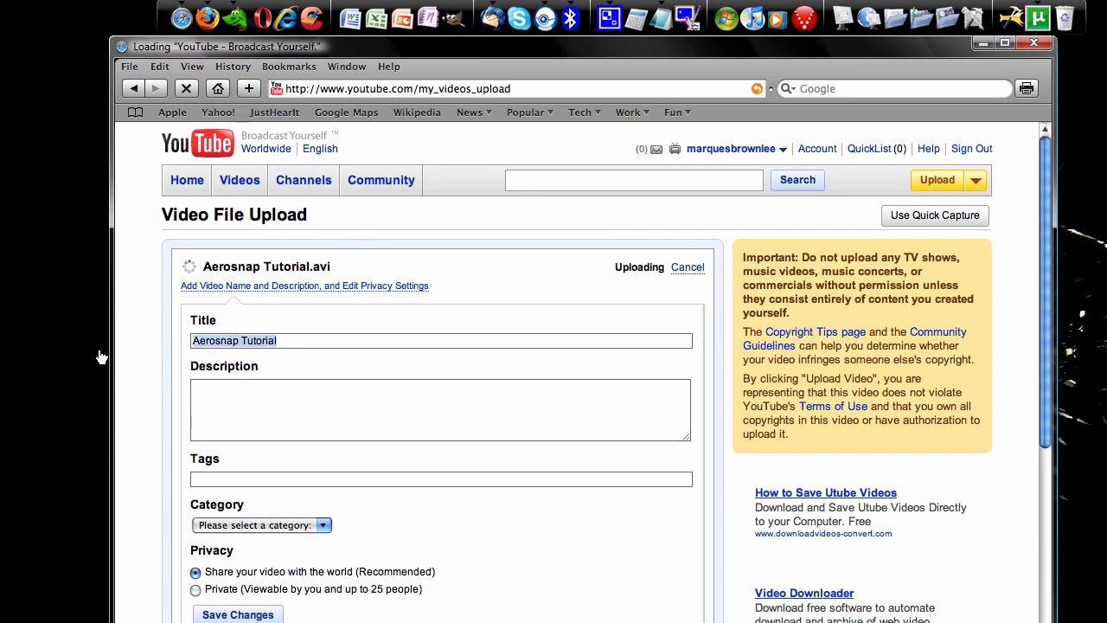
type("HD Tutorial:")
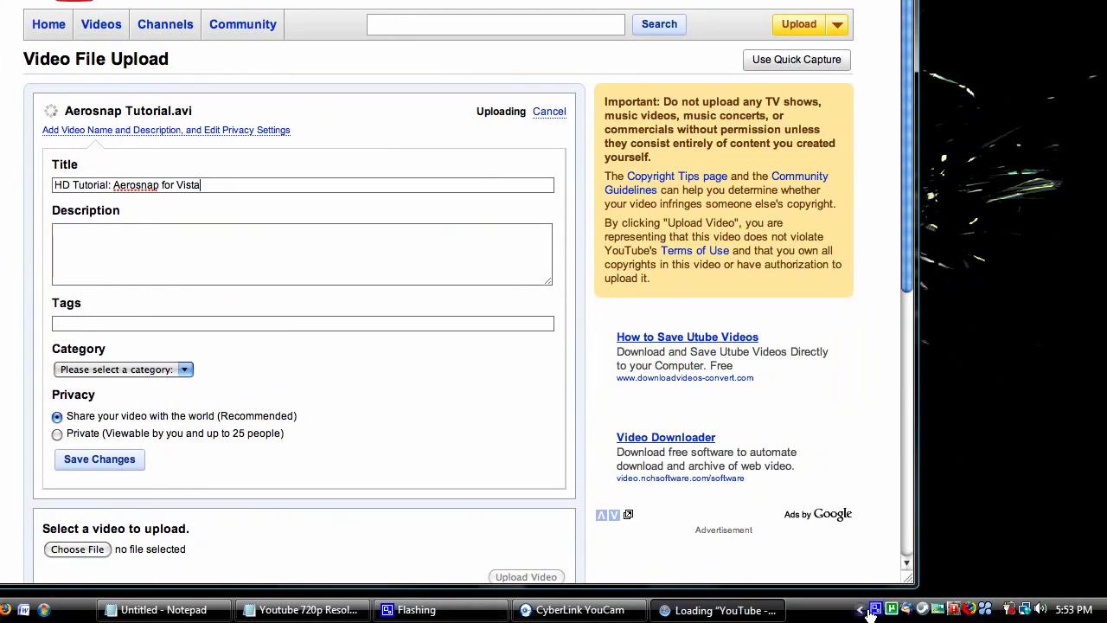
left_click(876, 609)
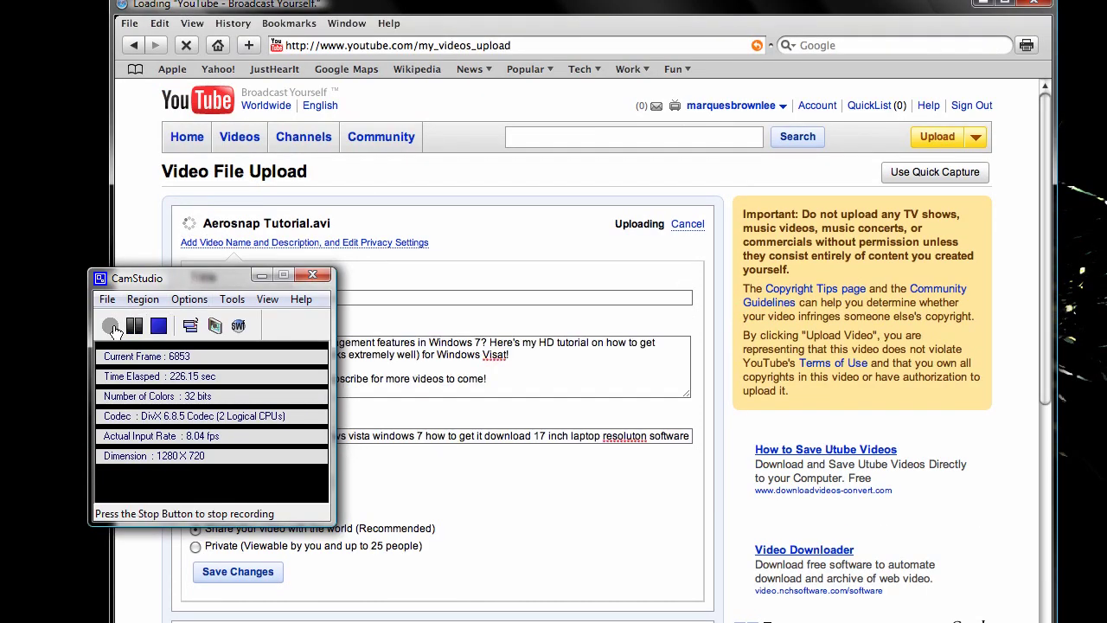
left_click(261, 275)
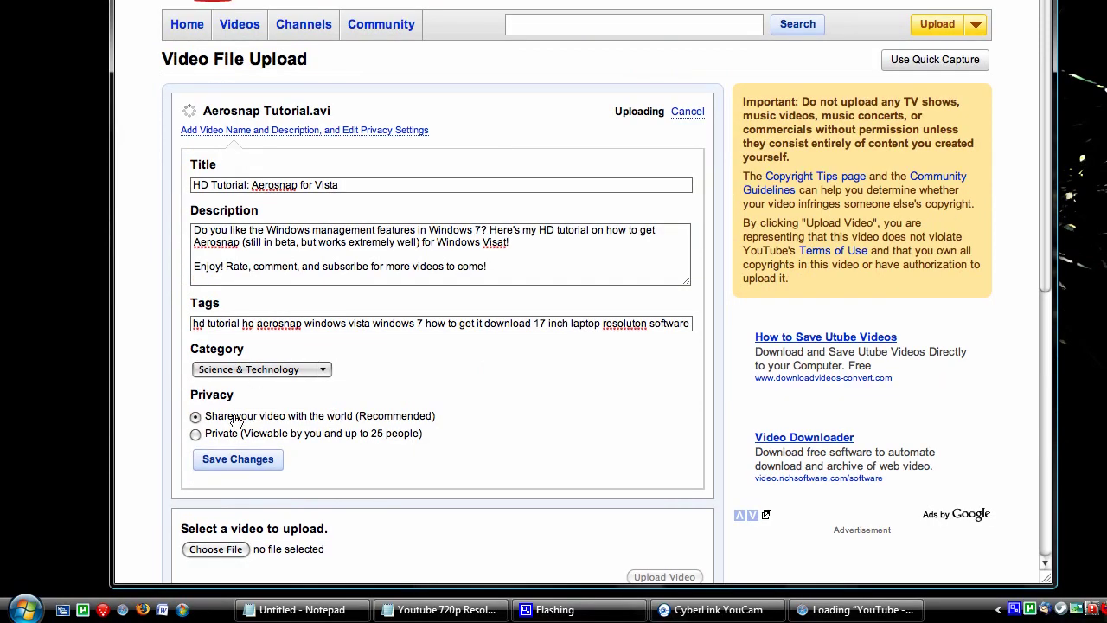
left_click(237, 459)
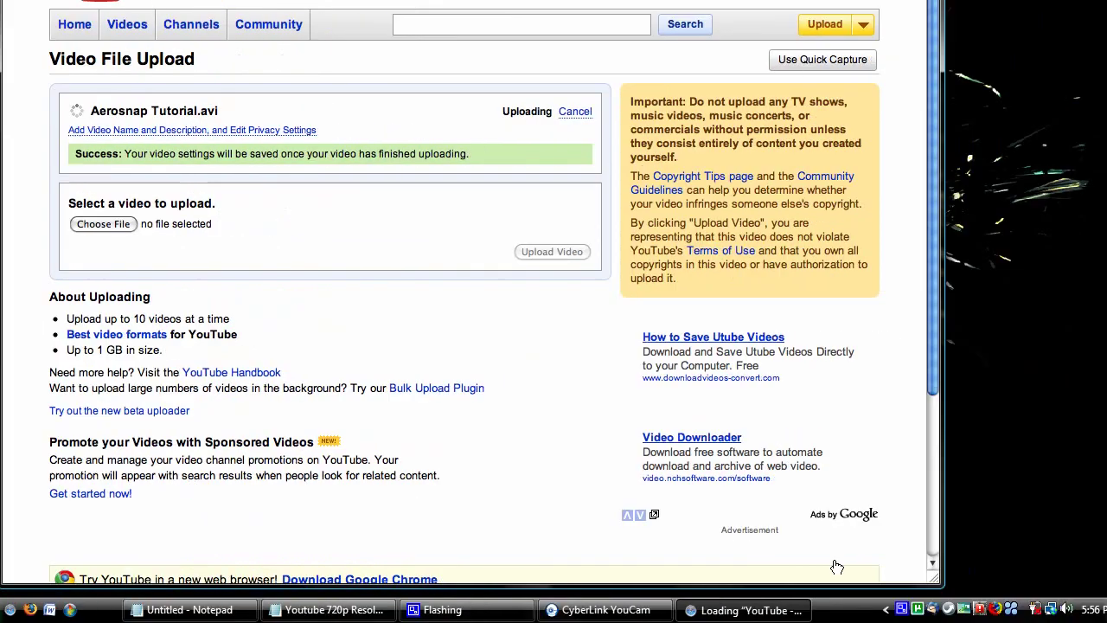
left_click(518, 609)
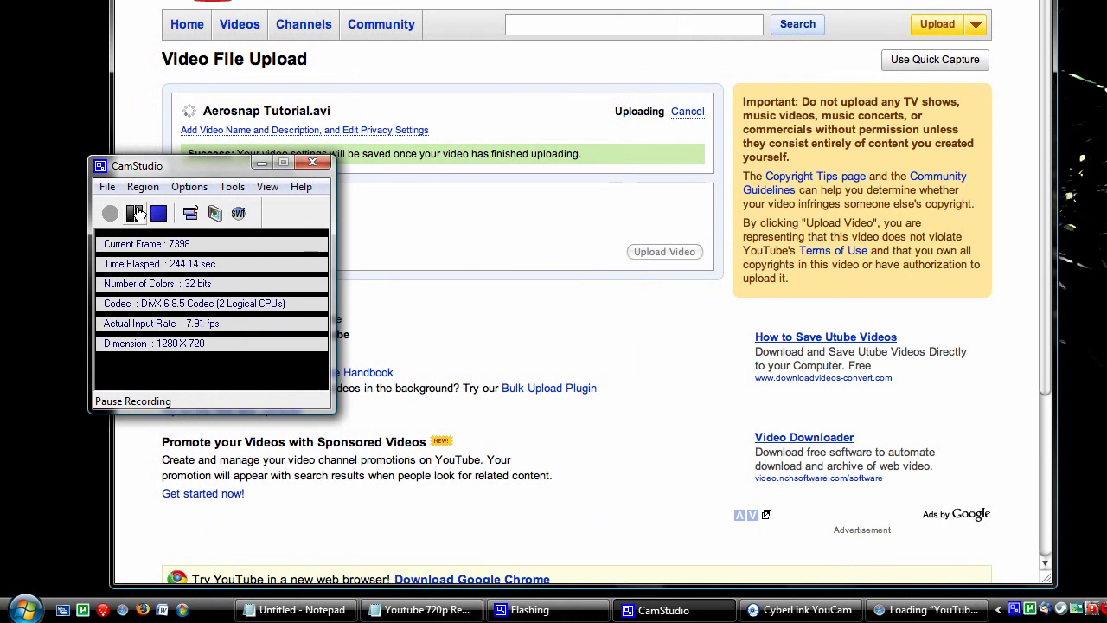
left_click(260, 166)
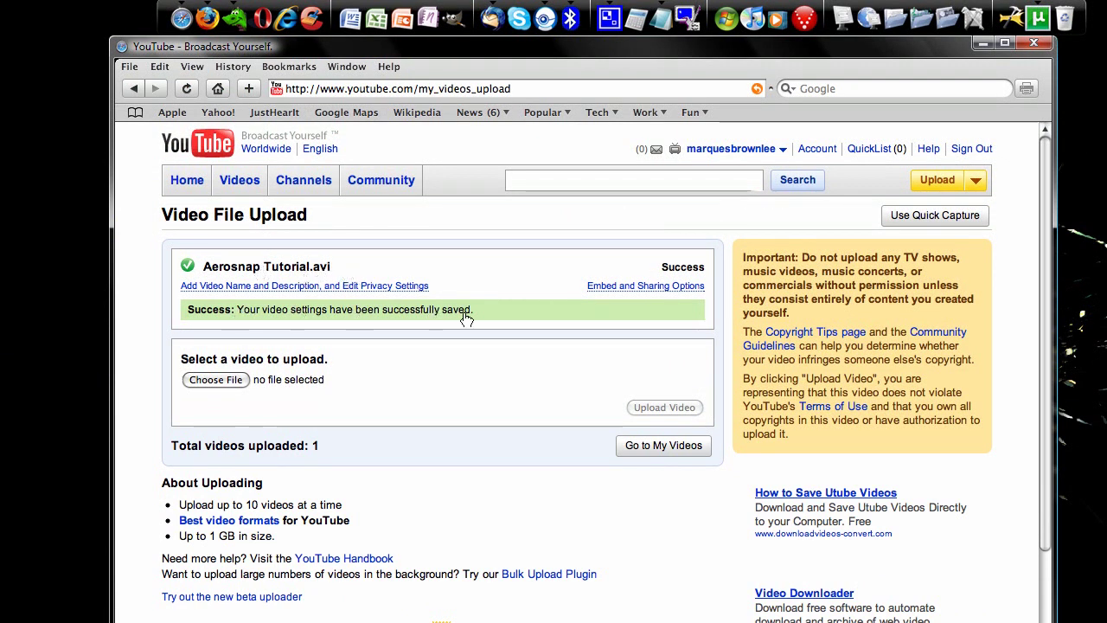
left_click(663, 444)
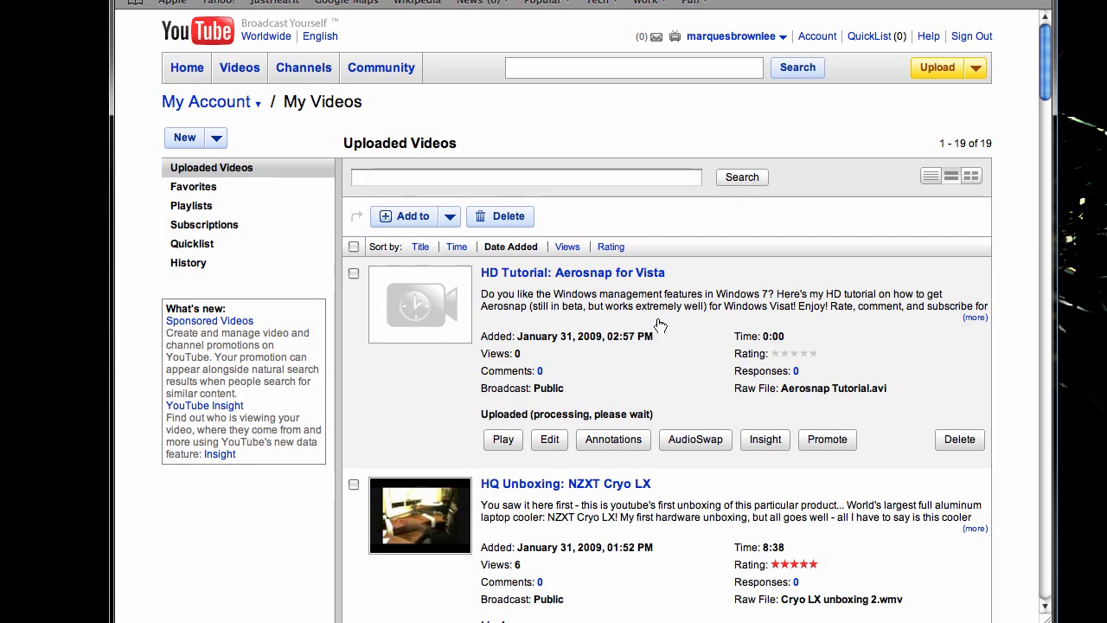
scroll(660, 325, "down", 5)
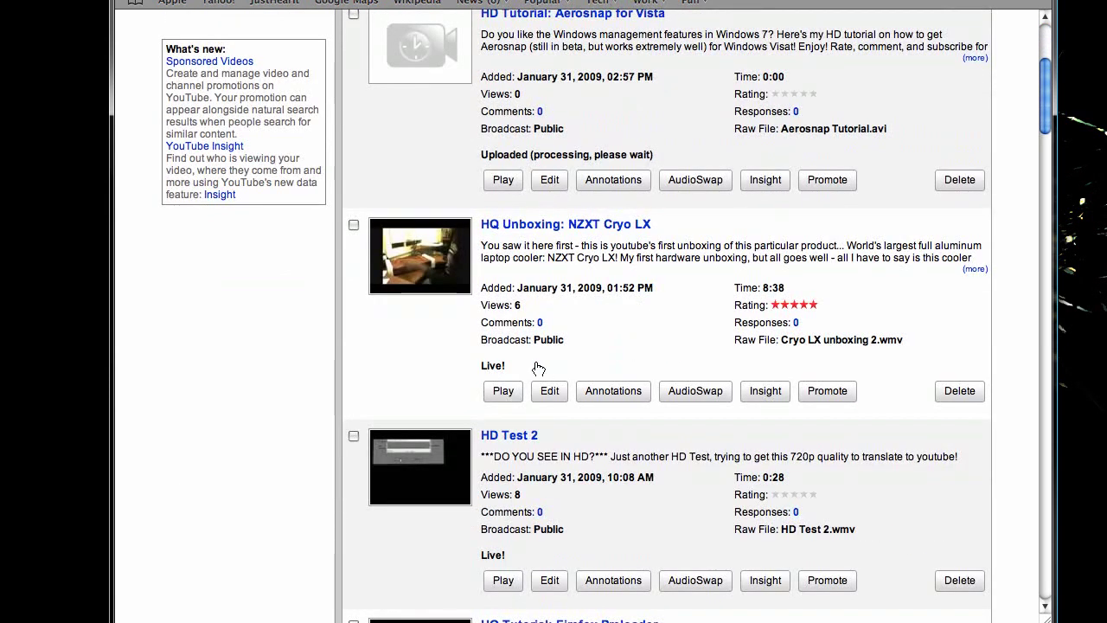
scroll(538, 369, "down", 4)
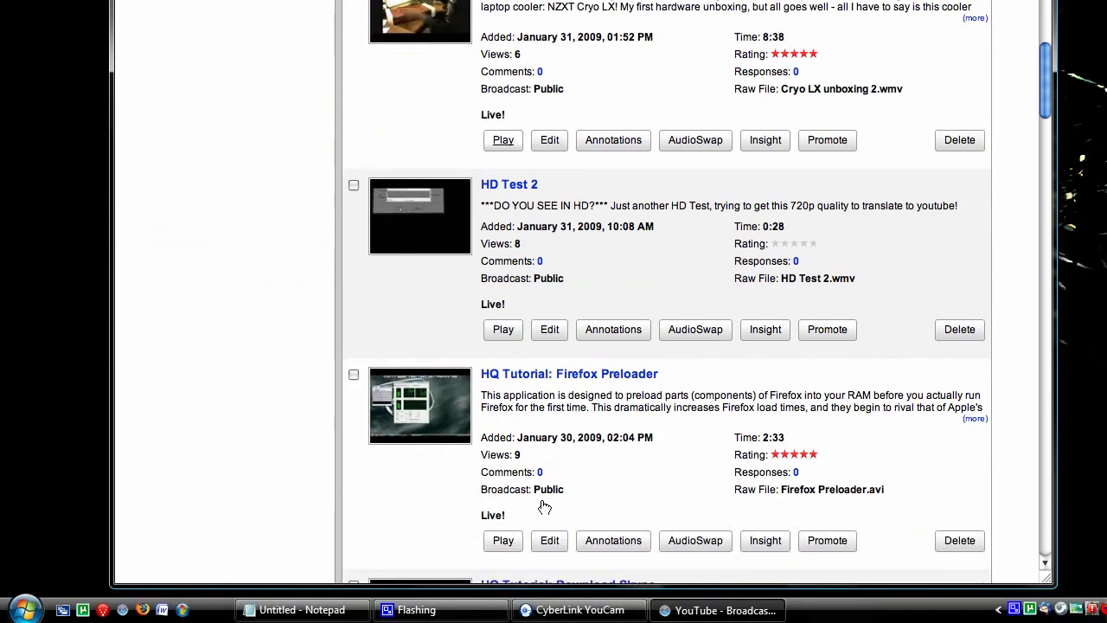
scroll(554, 498, "up", 8)
scroll(605, 441, "down", 9)
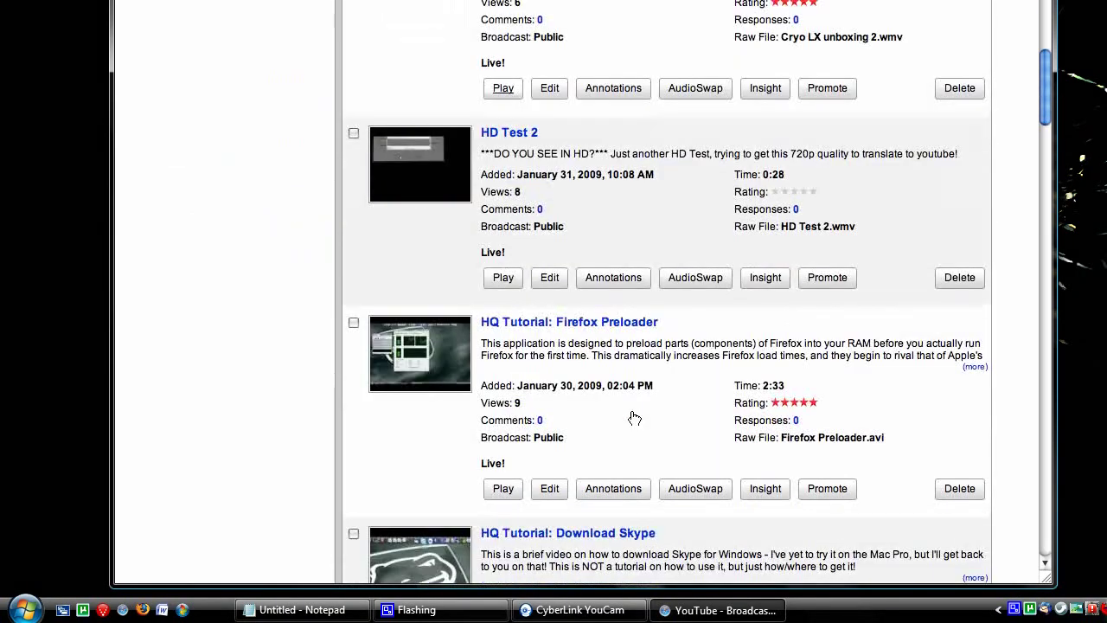
scroll(634, 417, "down", 8)
scroll(631, 424, "up", 14)
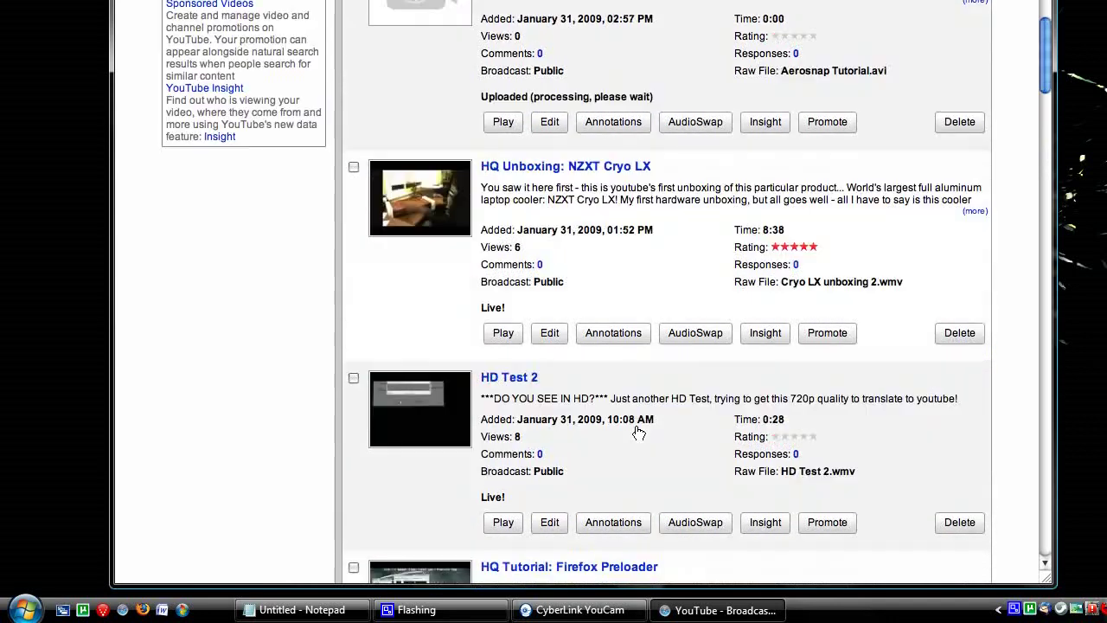
scroll(637, 432, "up", 5)
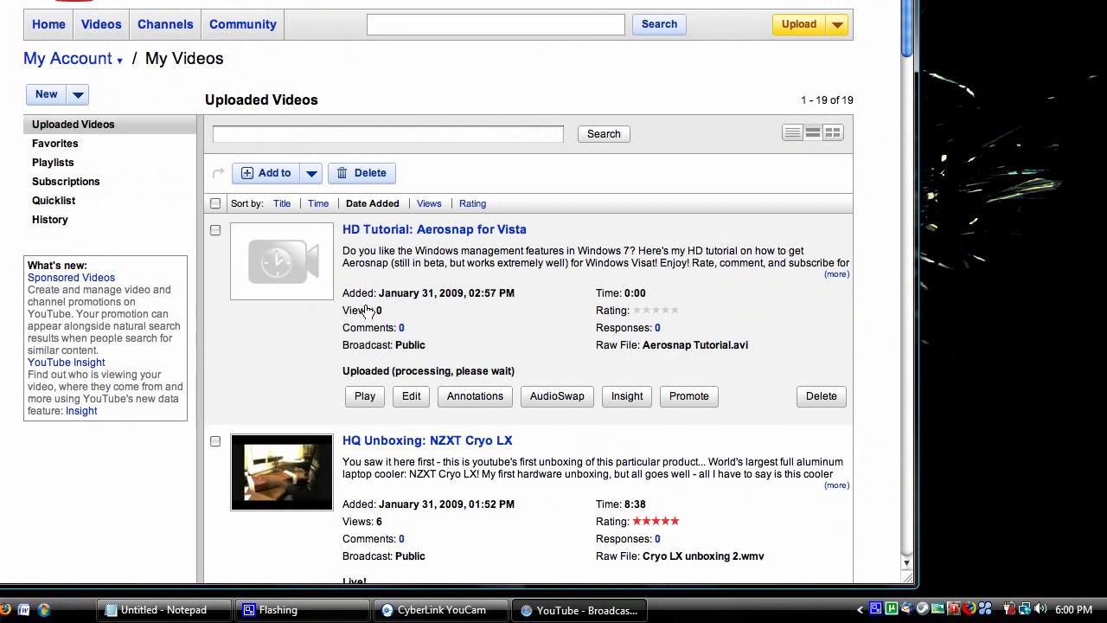
scroll(380, 312, "down", 5)
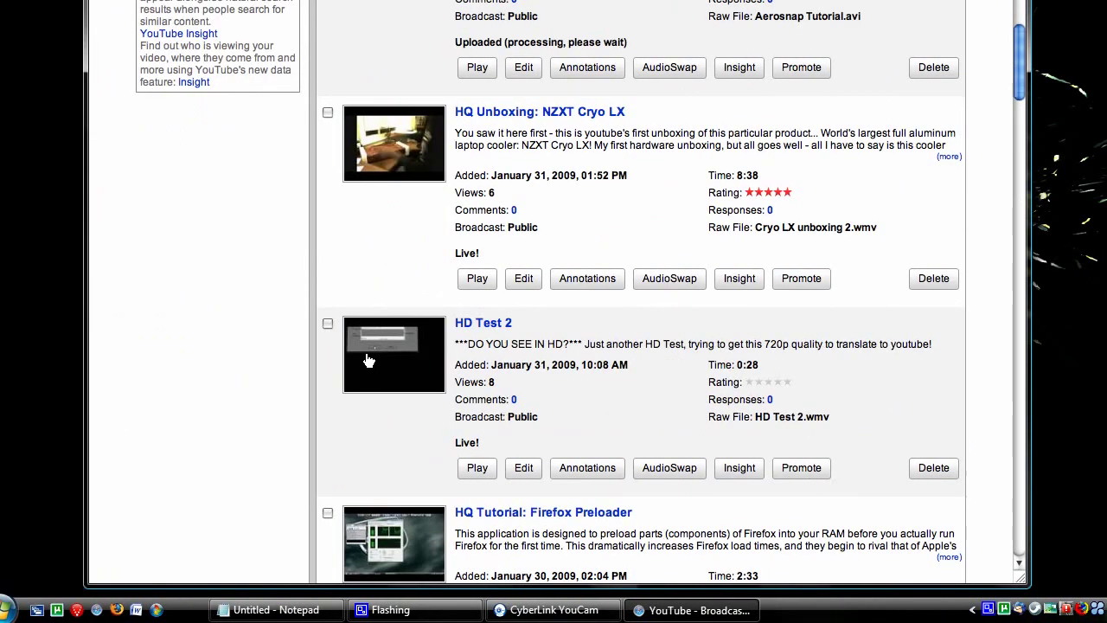
Open the 0:28 HD Test 2 video's watch page and play it in HD quality
left_click(368, 359)
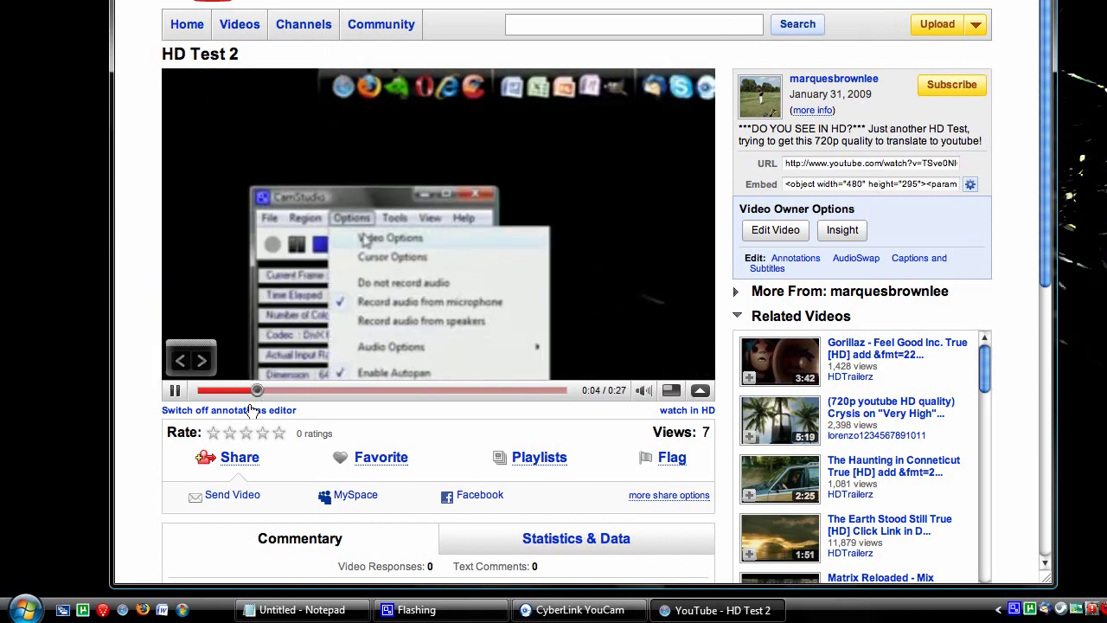
scroll(496, 325, "down", 2)
scroll(523, 325, "up", 2)
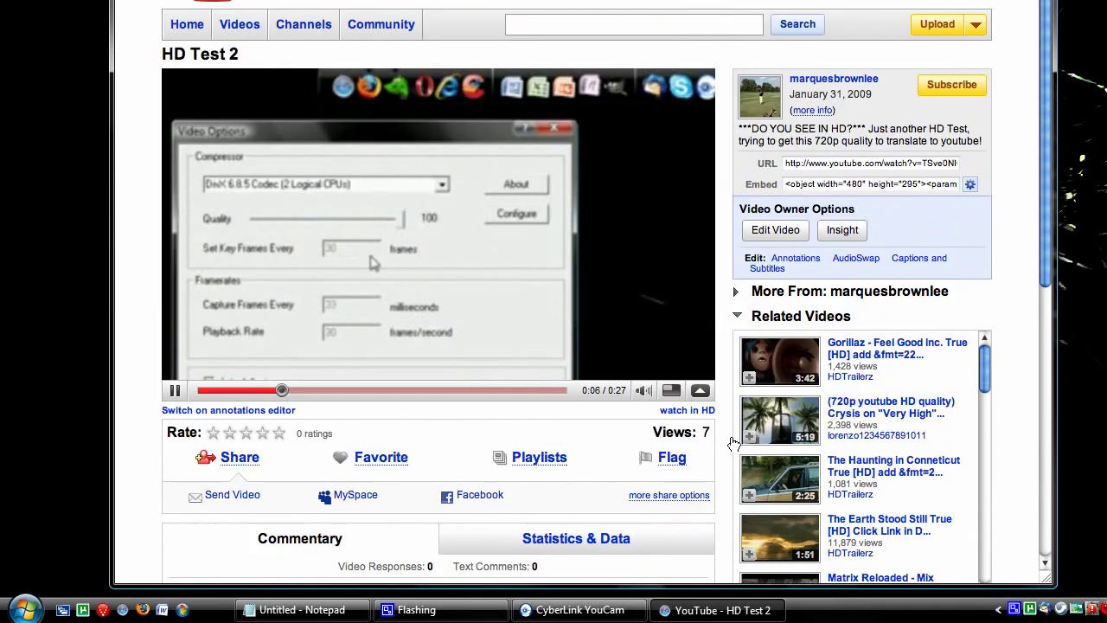
left_click(681, 412)
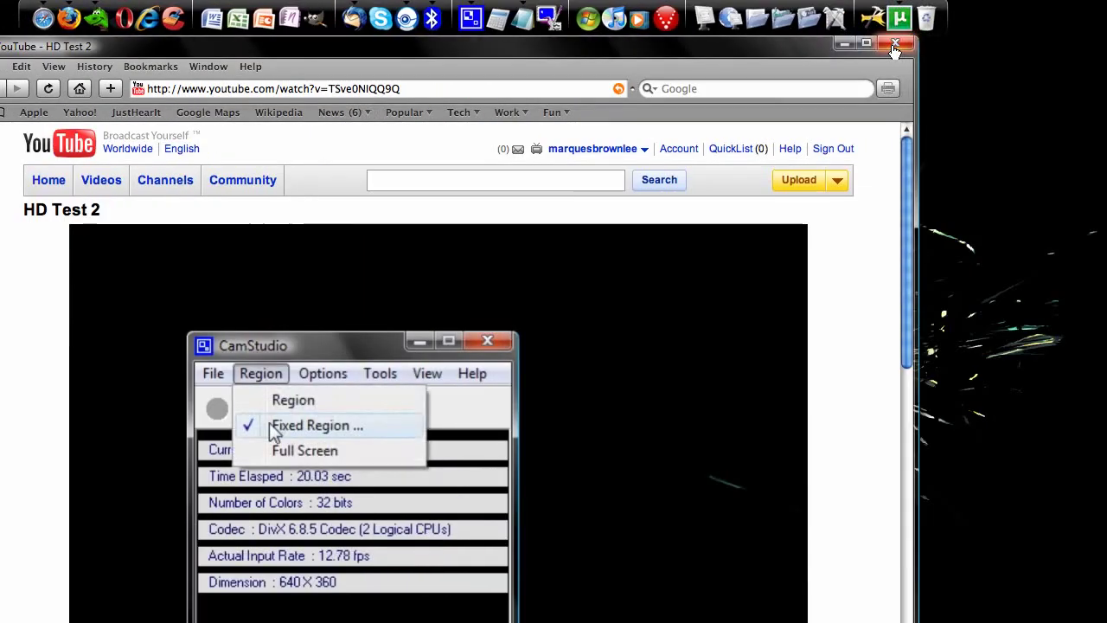
Close the browser and bring the CamStudio window back, higher on the desktop
left_click(895, 46)
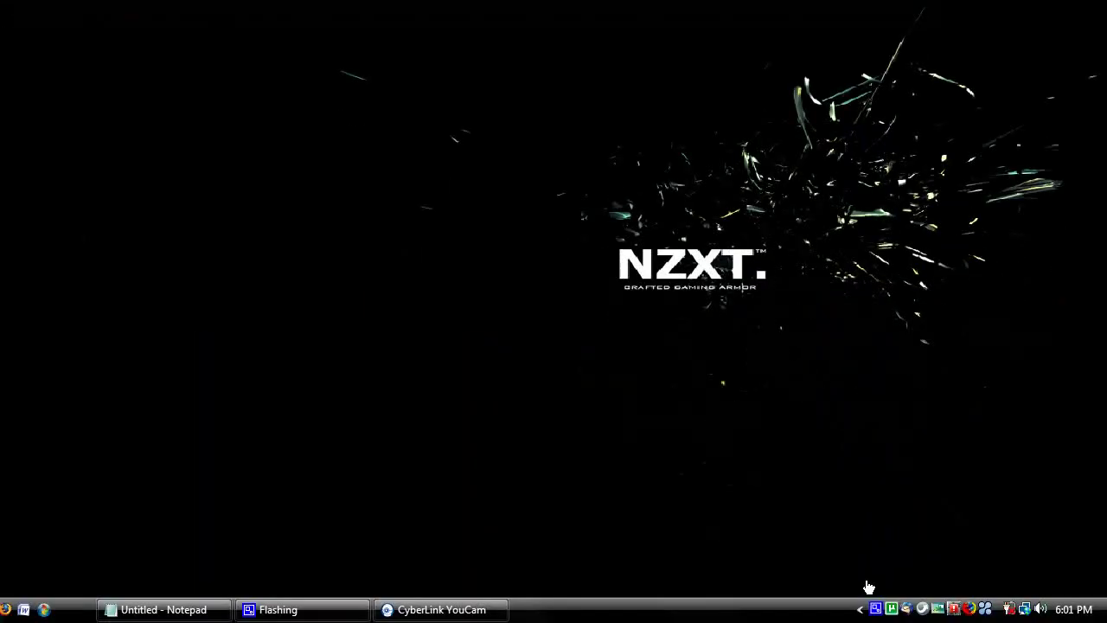
left_click(875, 611)
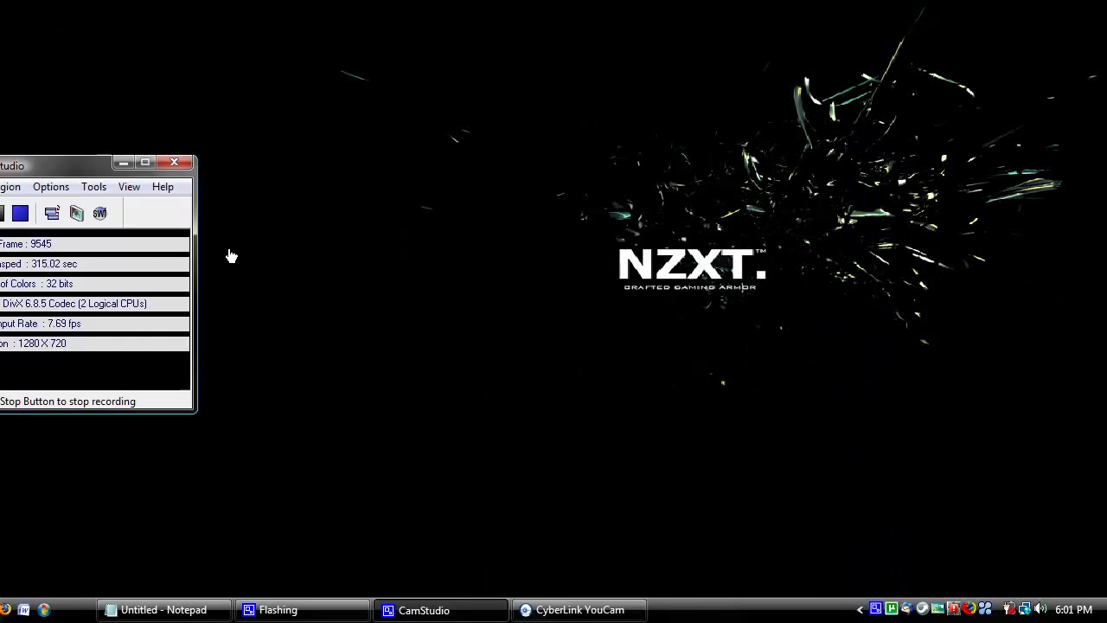
left_click_drag(184, 167, 227, 152)
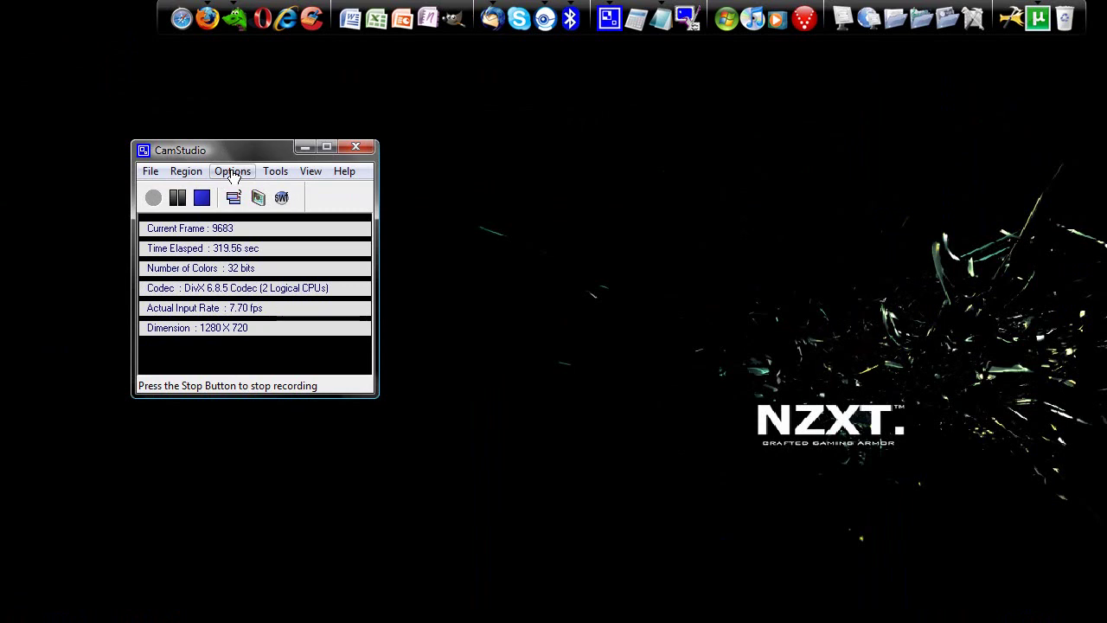
Review CamStudio's DivX 6.8.5 codec settings, confirming quality 100, and close both dialogs
mouse_move(705, 614)
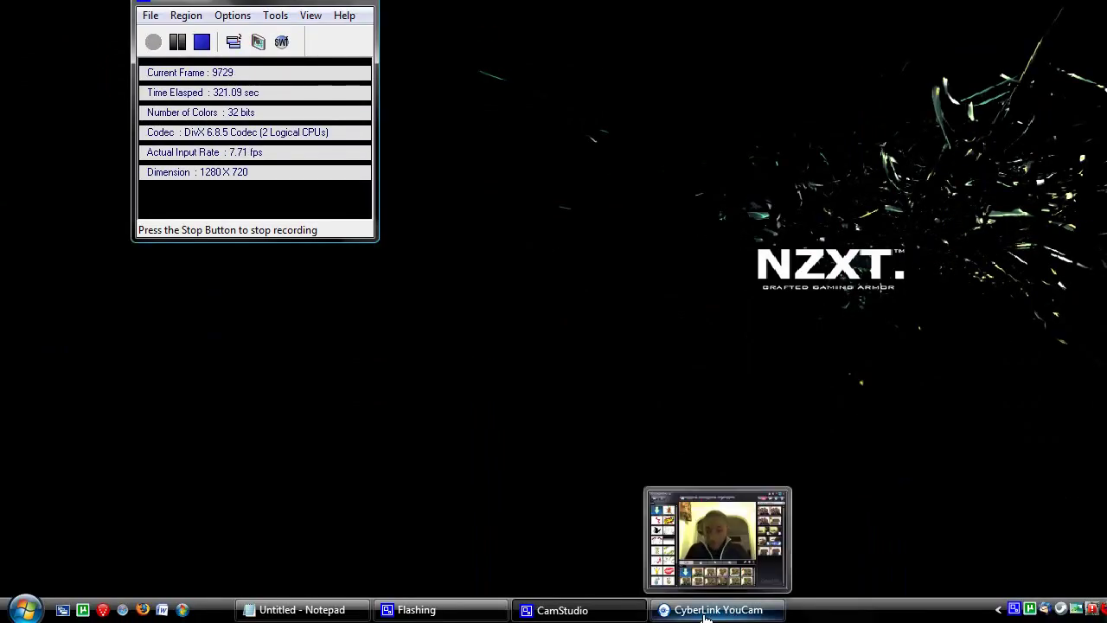
left_click(232, 15)
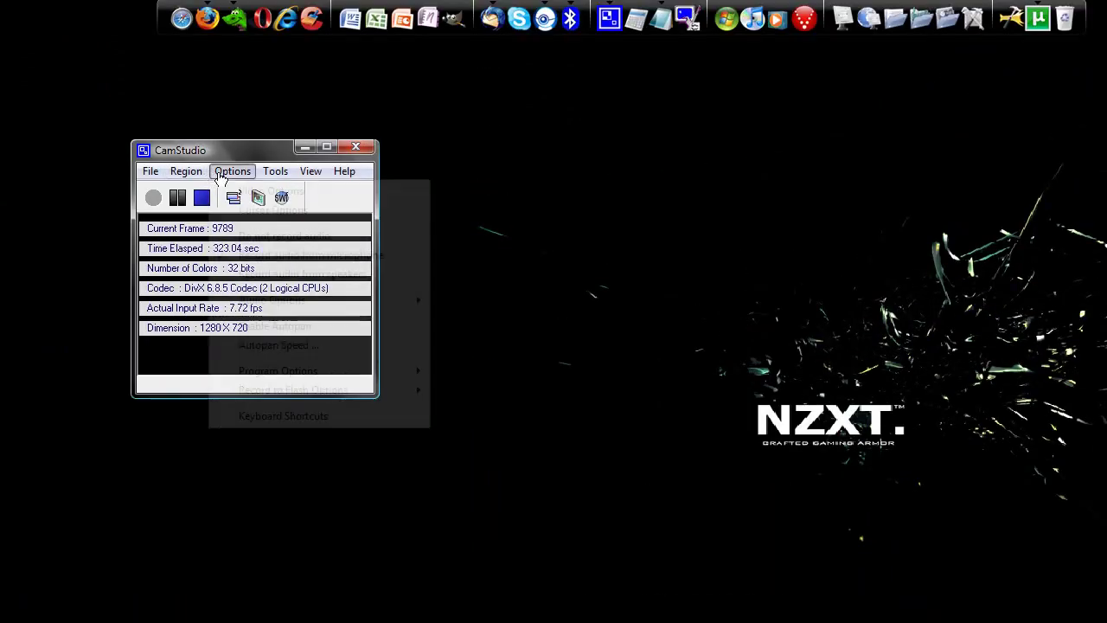
left_click(240, 191)
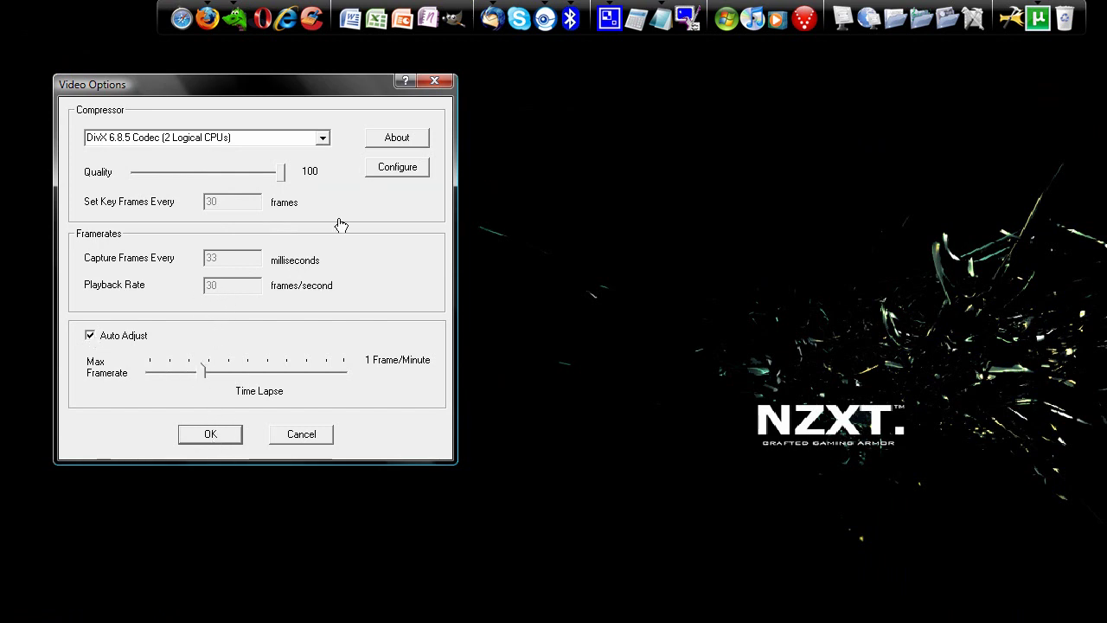
left_click(397, 169)
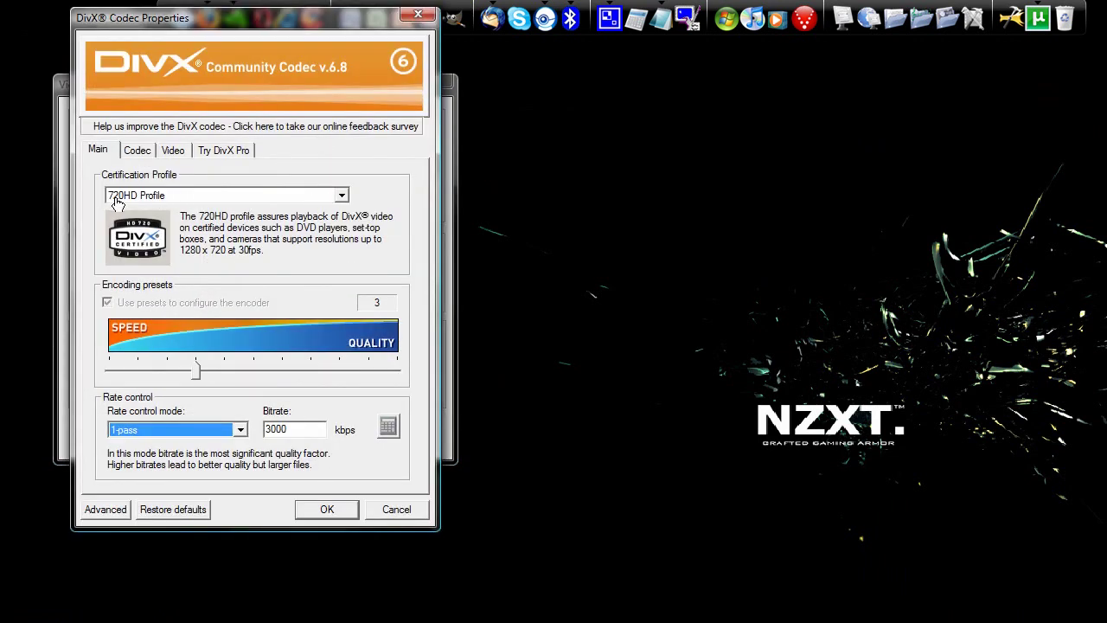
left_click(332, 508)
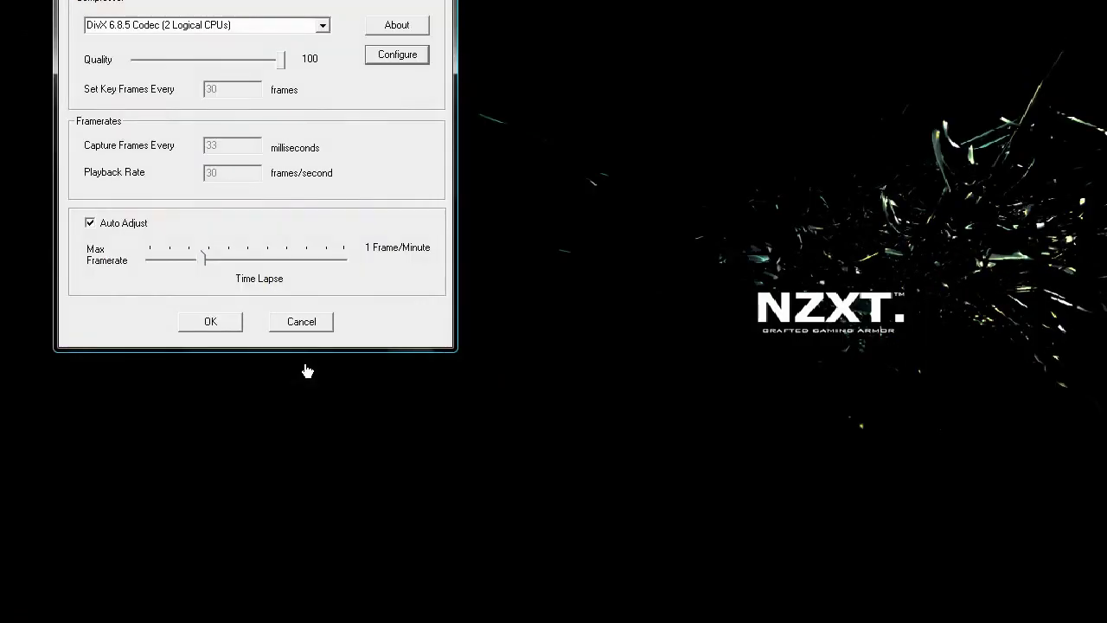
left_click(236, 325)
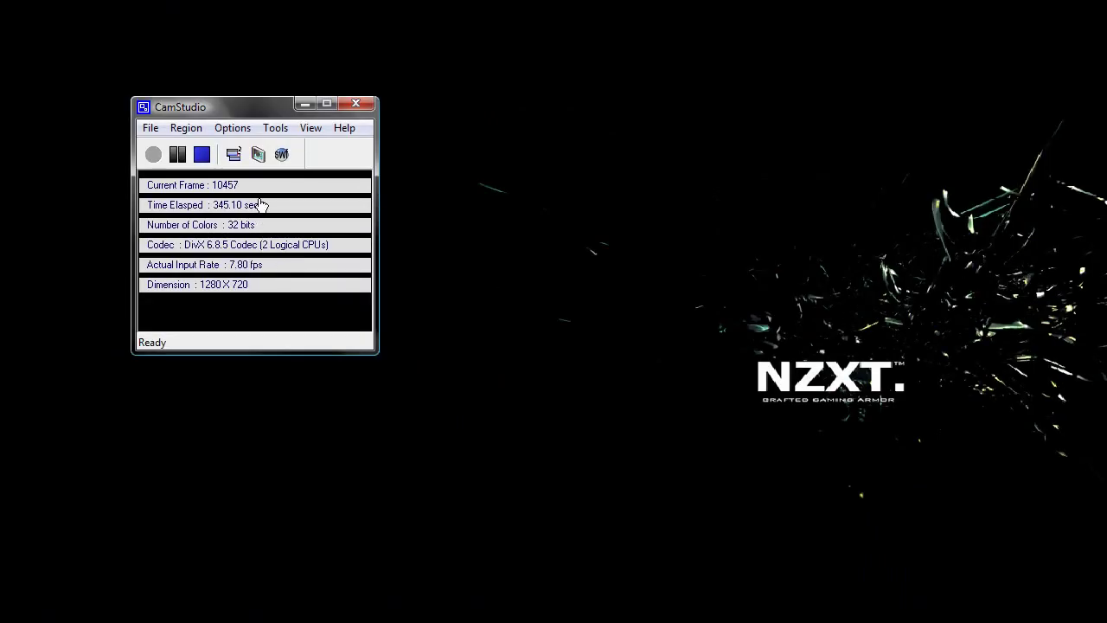
Confirm CamStudio's 1280 x 720 fixed region and open the Youtube 720p Resolution notes in Notepad
left_click(186, 127)
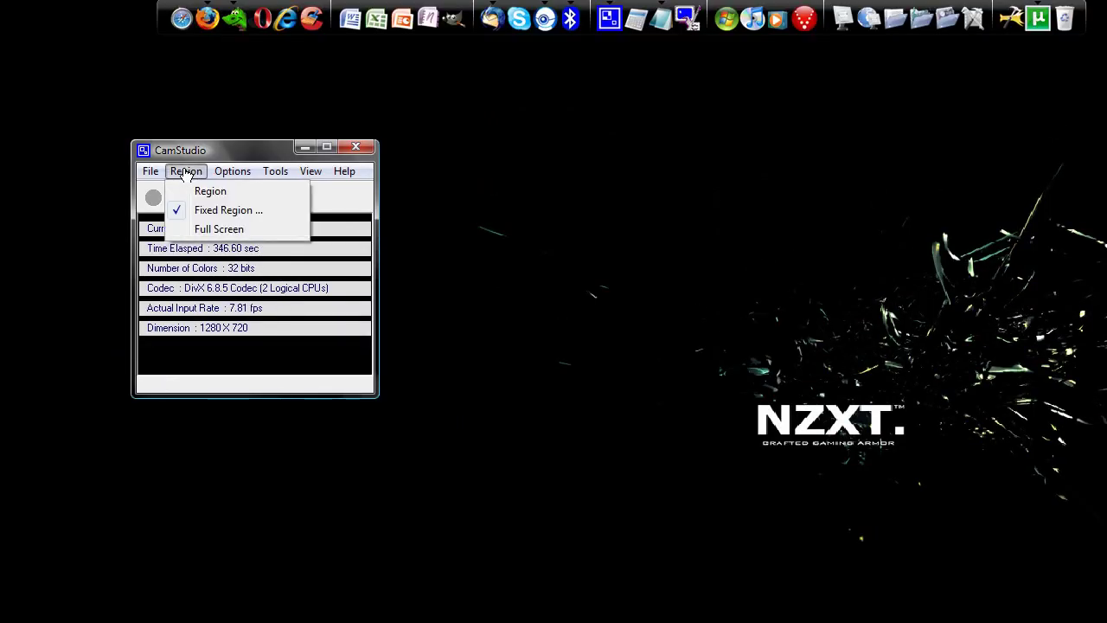
left_click(188, 212)
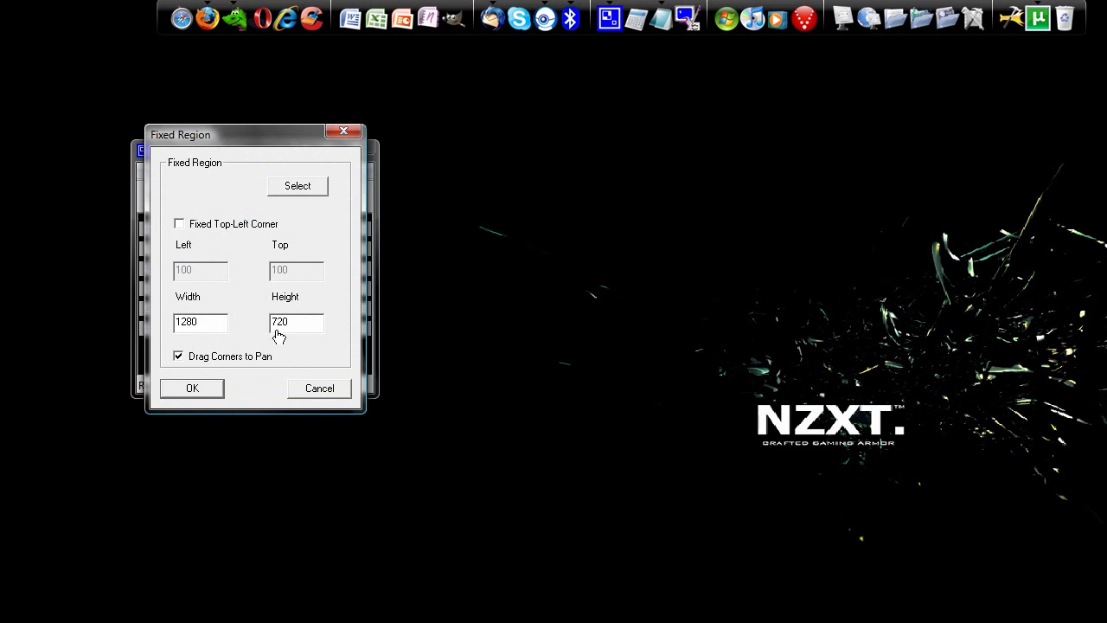
left_click(25, 608)
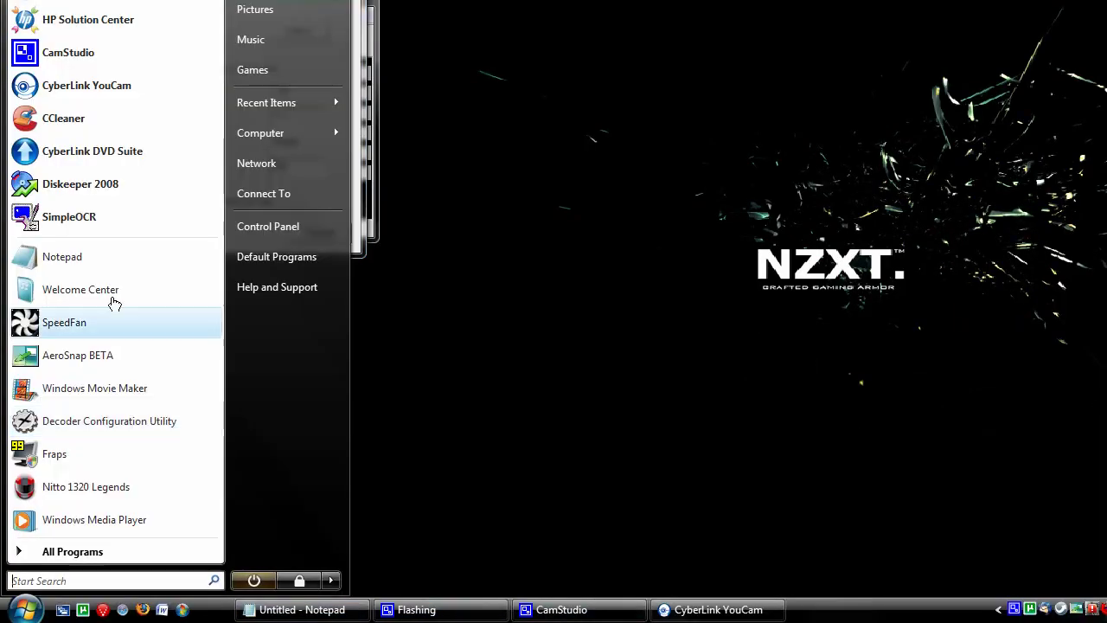
left_click(126, 257)
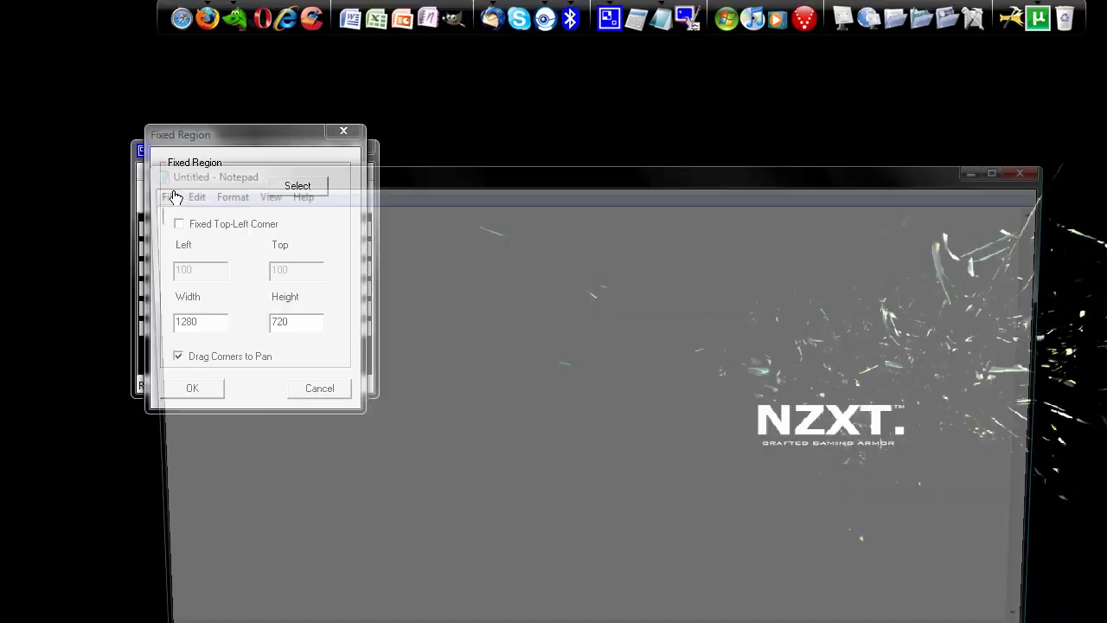
left_click(154, 193)
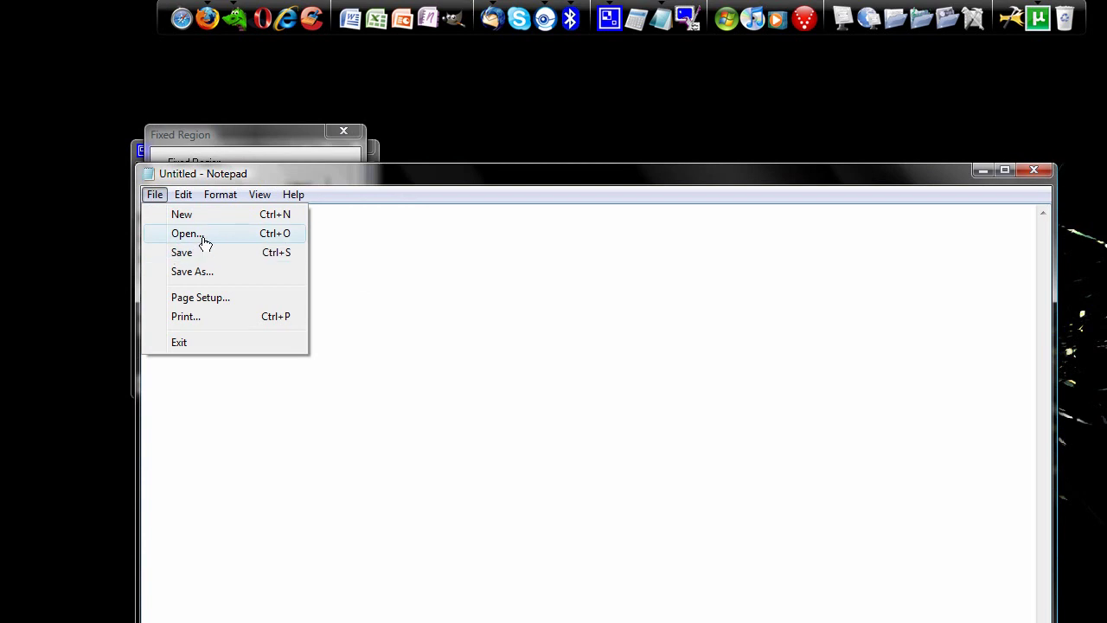
left_click(201, 235)
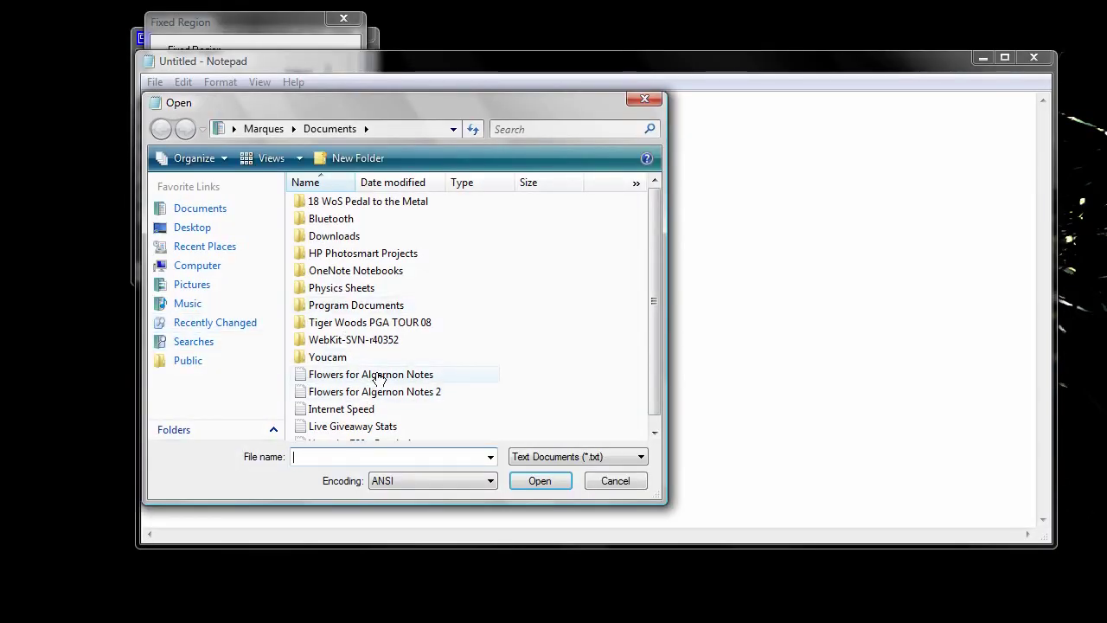
left_click_drag(661, 239, 652, 302)
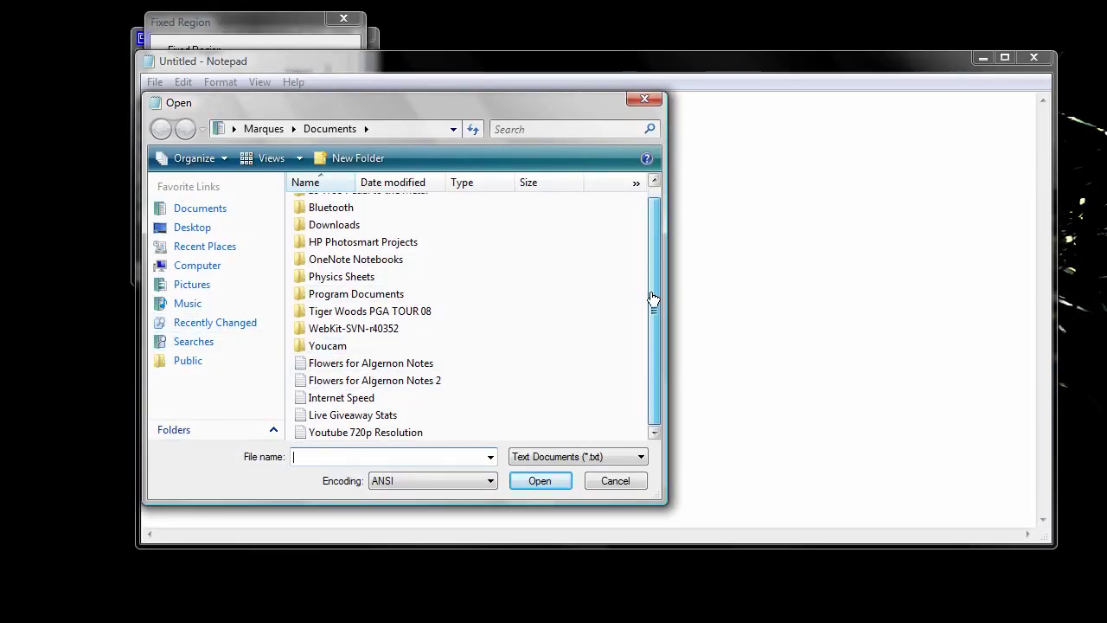
double_click(366, 433)
left_click_drag(242, 190, 147, 118)
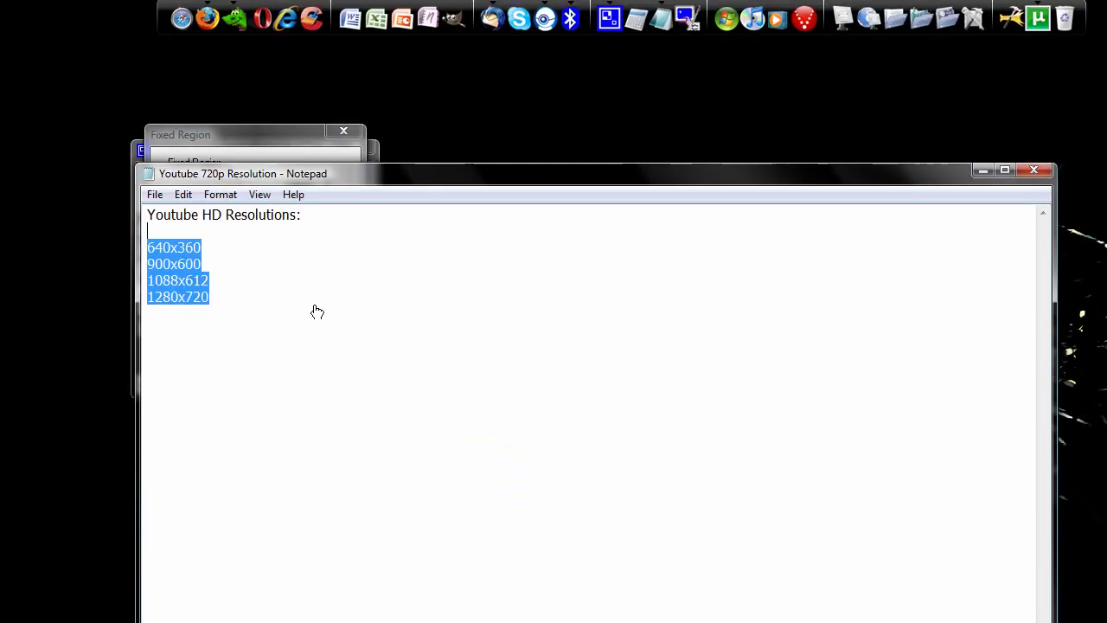